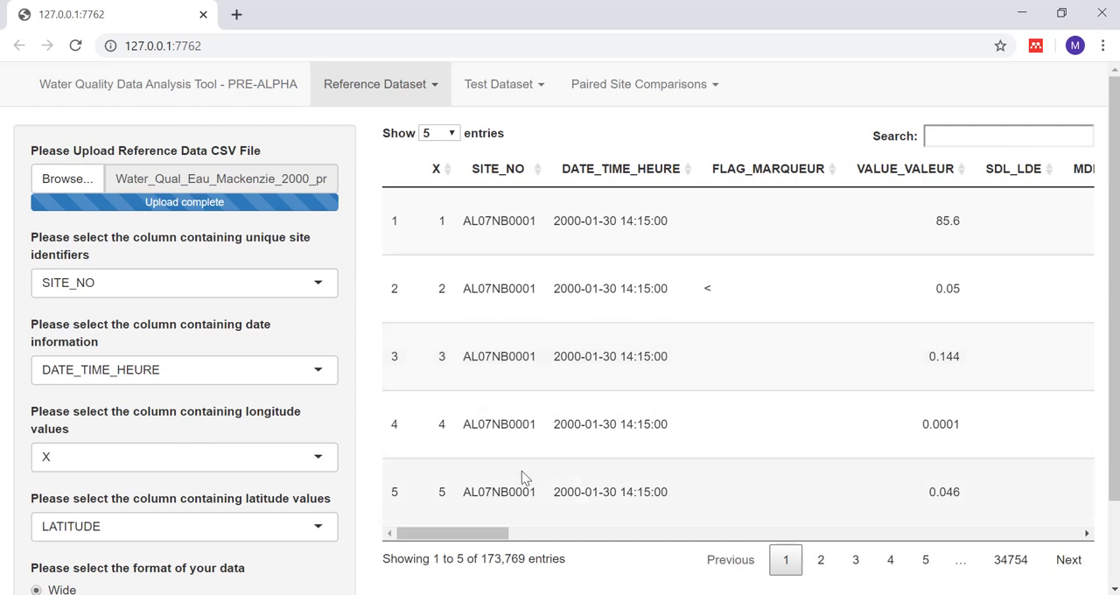
# Step: Look through the uploaded reference data table, checking its second page and the columns up to the site names
pyautogui.moveTo(506, 533); pyautogui.dragTo(516, 560)
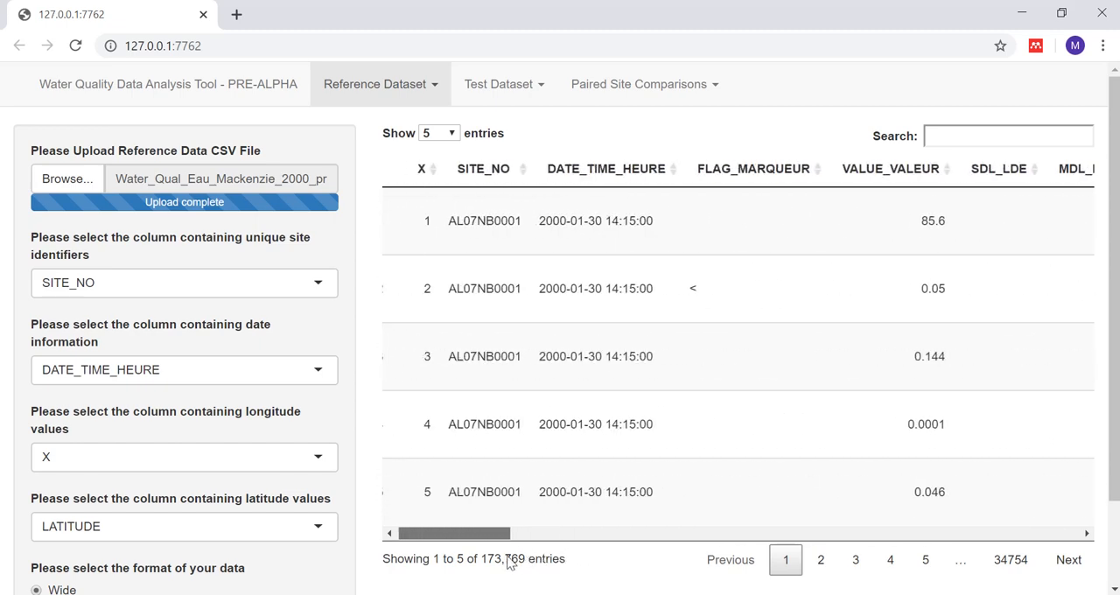
pyautogui.click(818, 562)
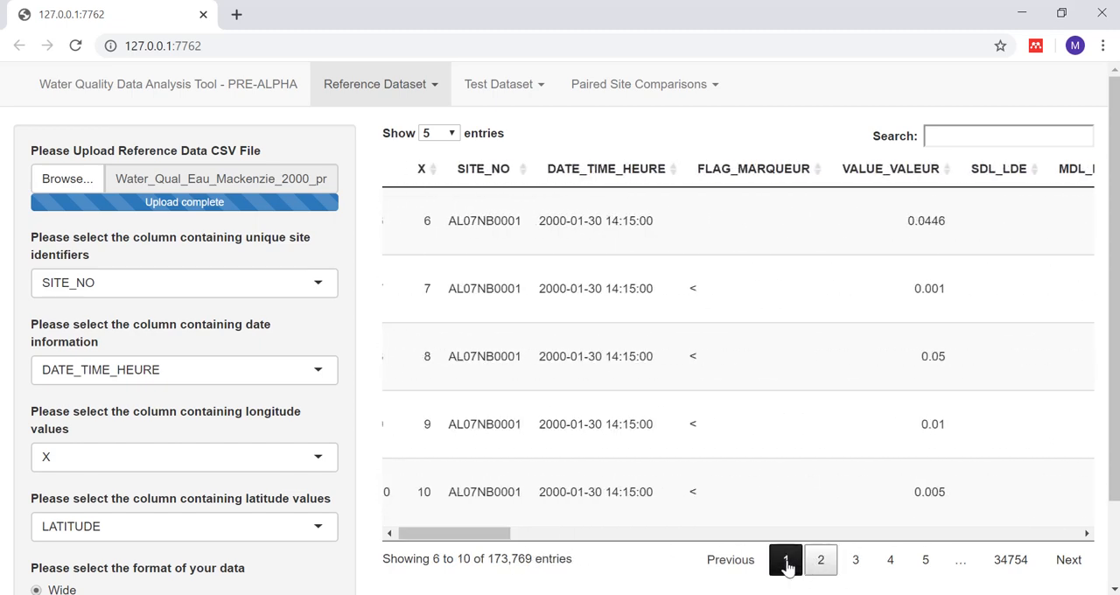
pyautogui.click(785, 560)
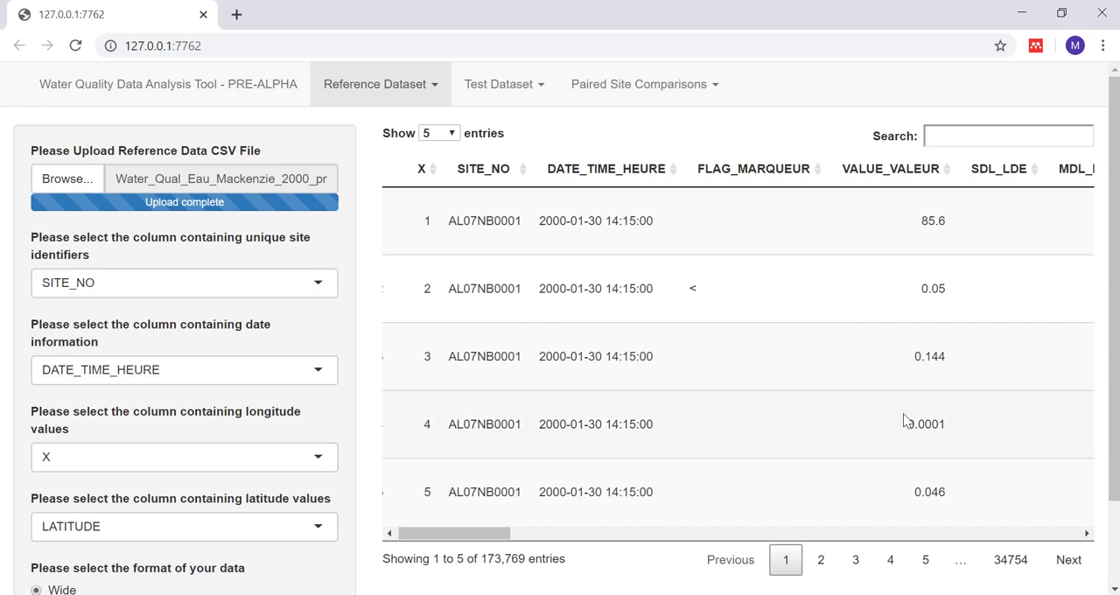
pyautogui.moveTo(1113, 426); pyautogui.dragTo(1117, 474)
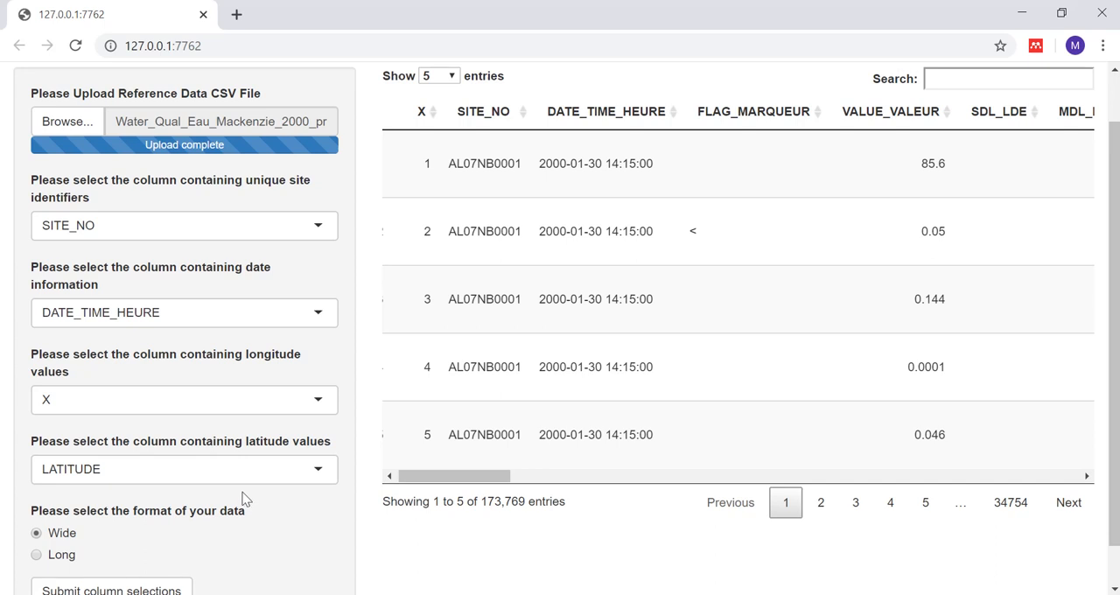
pyautogui.moveTo(475, 475); pyautogui.dragTo(617, 483)
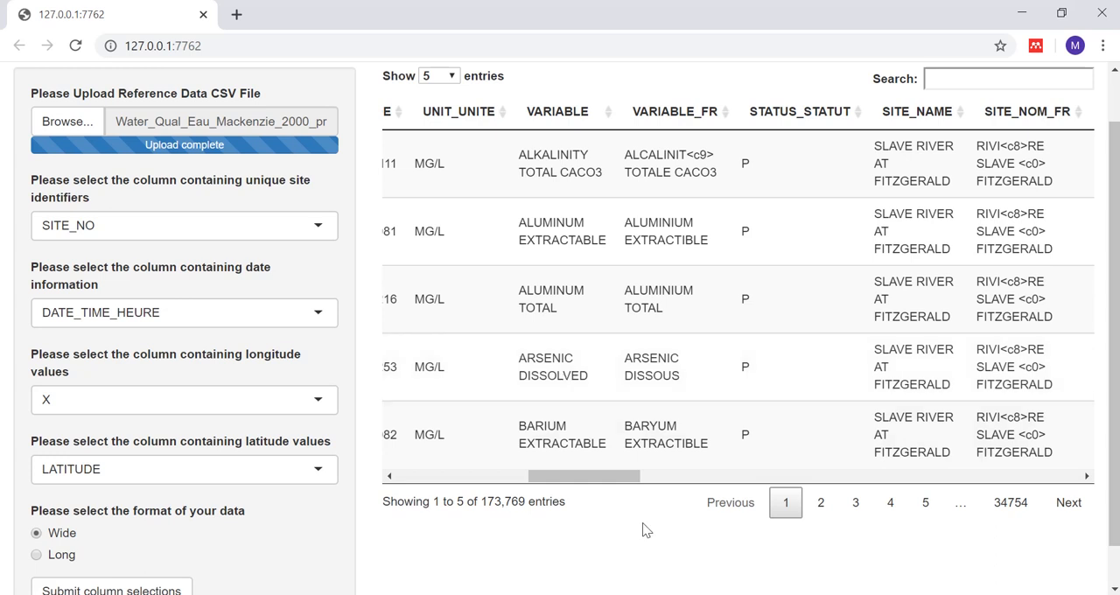
pyautogui.moveTo(593, 477); pyautogui.dragTo(342, 513)
# Step: Set the format of the reference data to Long
pyautogui.scroll(-1, 331, 523)
pyautogui.click(42, 510)
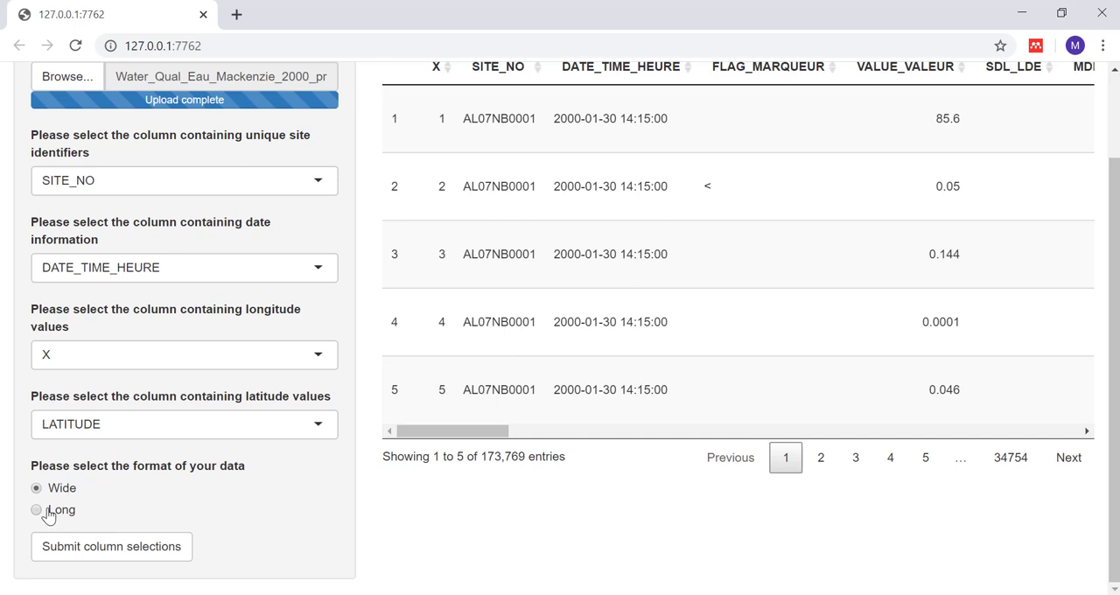
pyautogui.scroll(-1, 287, 480)
pyautogui.scroll(-2, 281, 469)
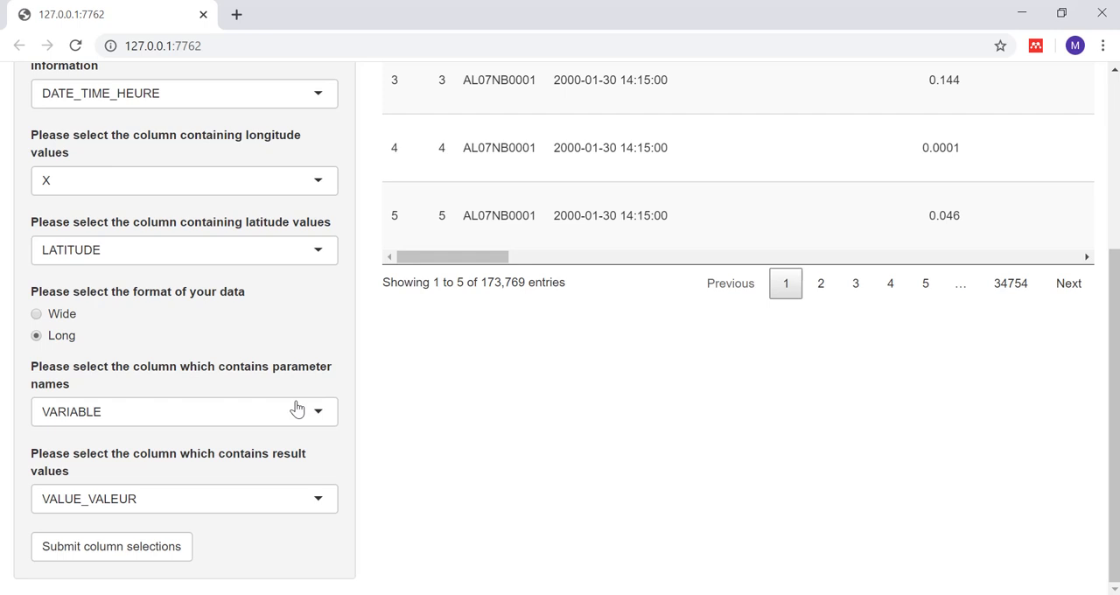
# Step: Set the column containing longitude values to LONGITUDE and submit the column selections
pyautogui.click(320, 183)
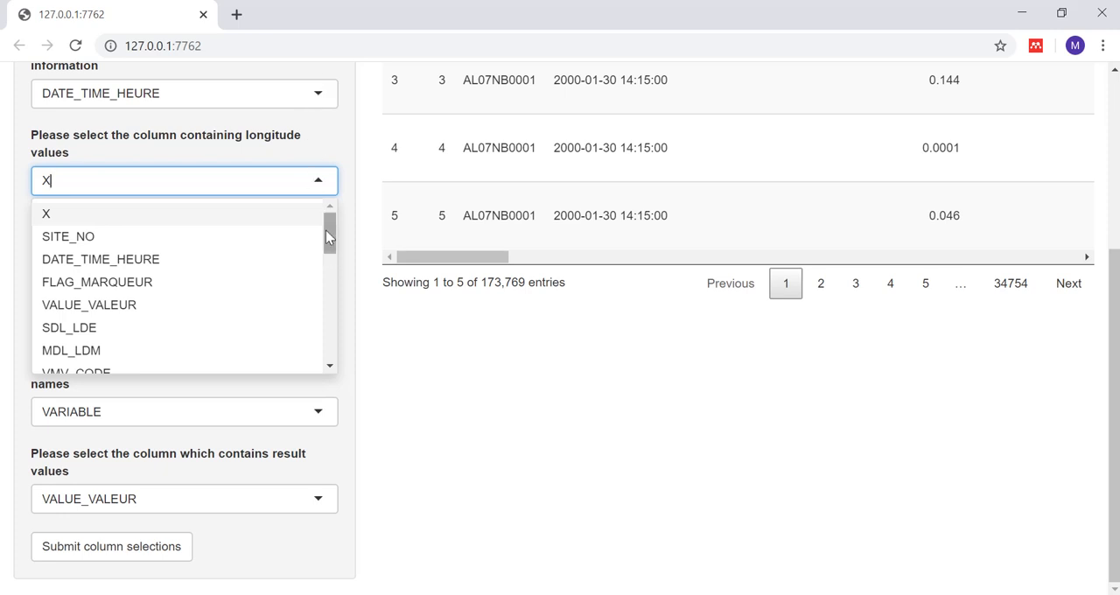
pyautogui.moveTo(329, 223); pyautogui.dragTo(326, 305)
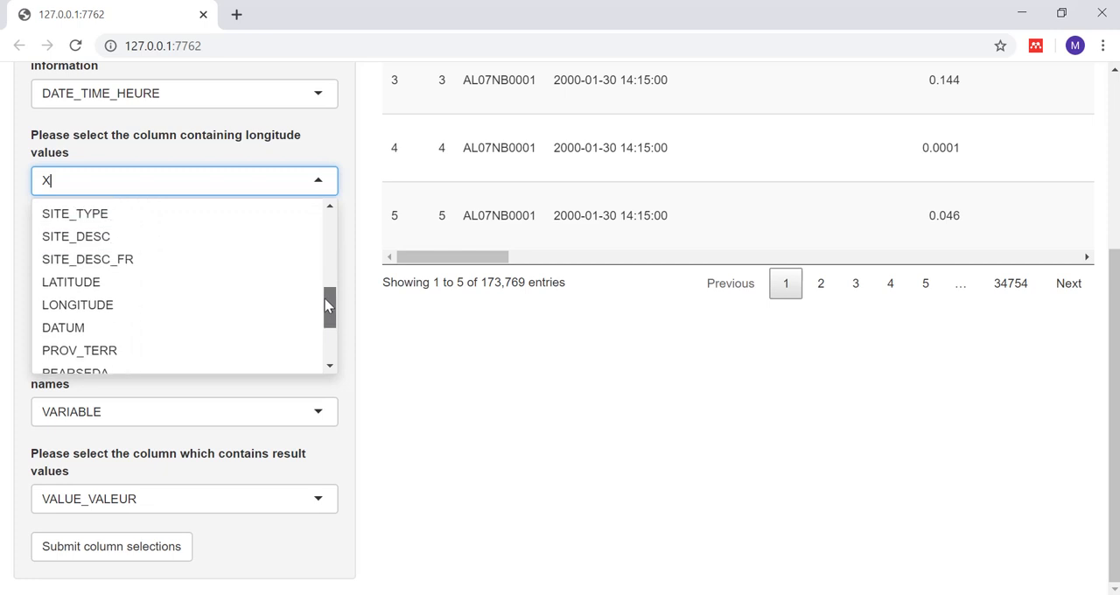
pyautogui.click(103, 307)
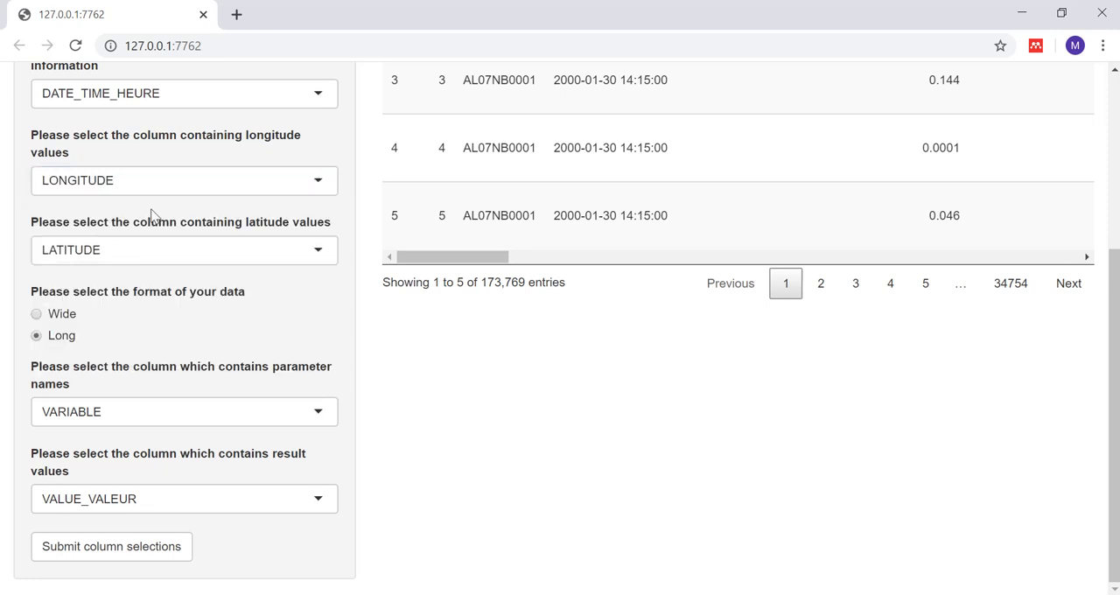
pyautogui.click(145, 178)
pyautogui.press('BackSpace')
pyautogui.write('long')
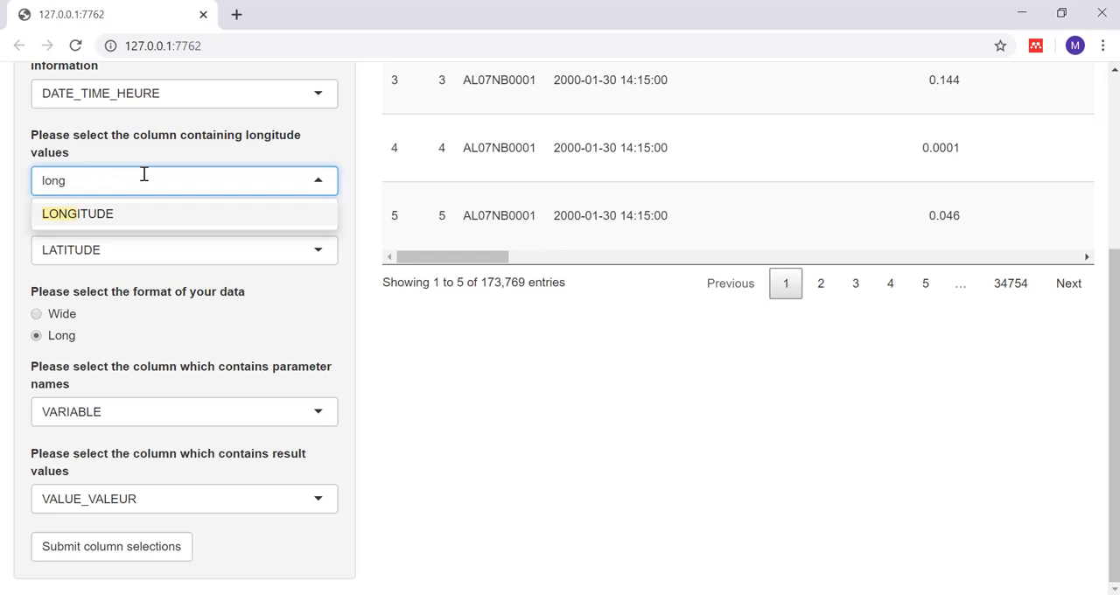
pyautogui.click(79, 217)
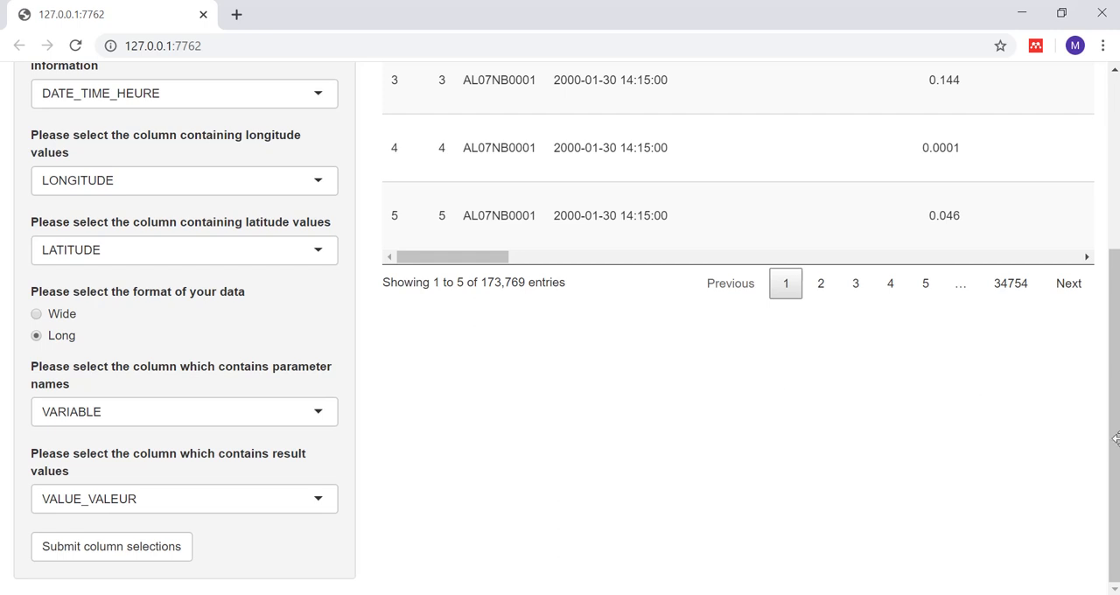
pyautogui.click(79, 547)
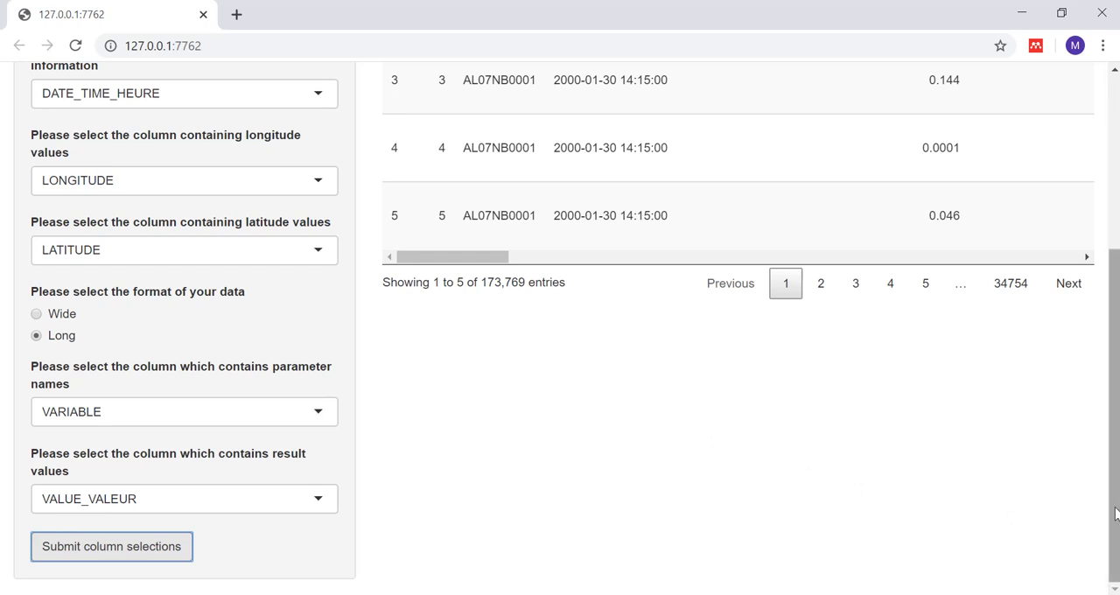
# Step: Go to the Spatial Visualization page of the reference dataset
pyautogui.moveTo(1116, 514); pyautogui.dragTo(1115, 303)
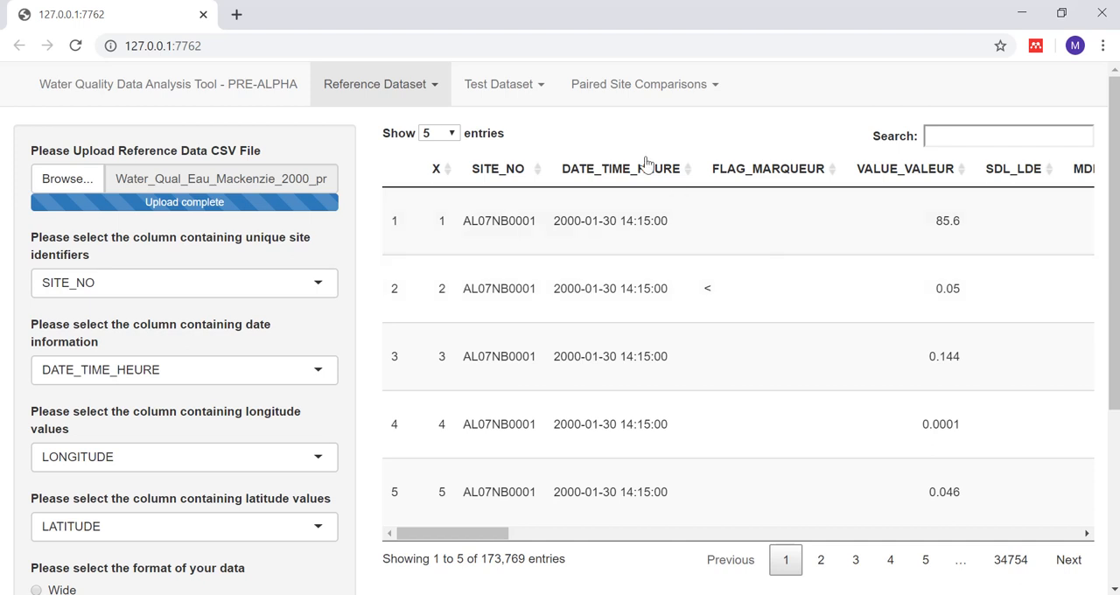
pyautogui.click(435, 88)
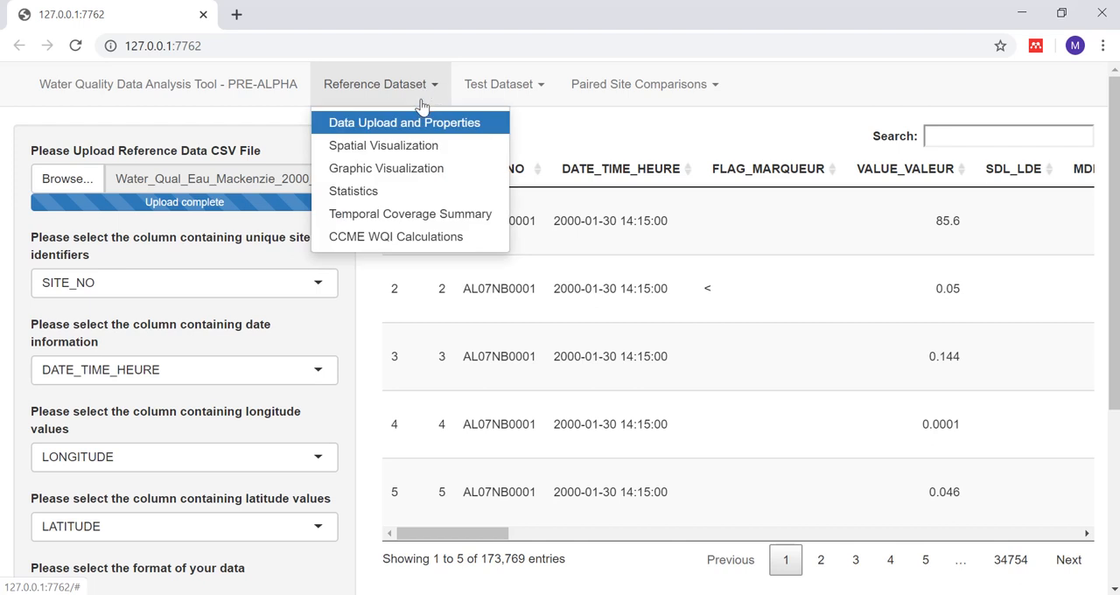
pyautogui.click(409, 146)
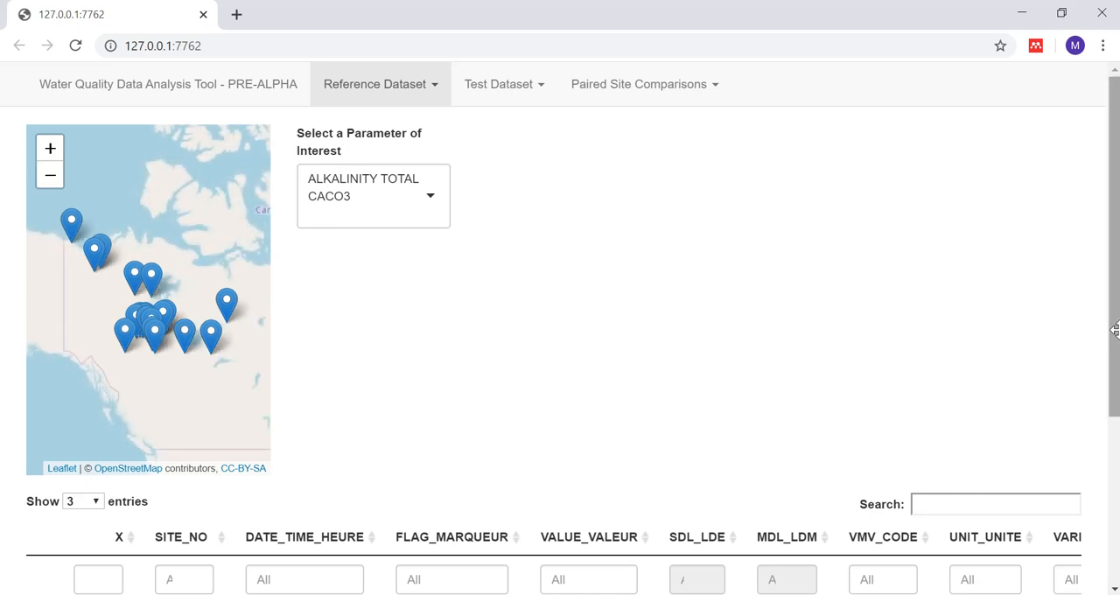
# Step: Check the filter ranges of the VALUE_VALEUR and VMV_CODE columns in the table below the map
pyautogui.moveTo(1115, 329); pyautogui.dragTo(1116, 504)
pyautogui.click(586, 320)
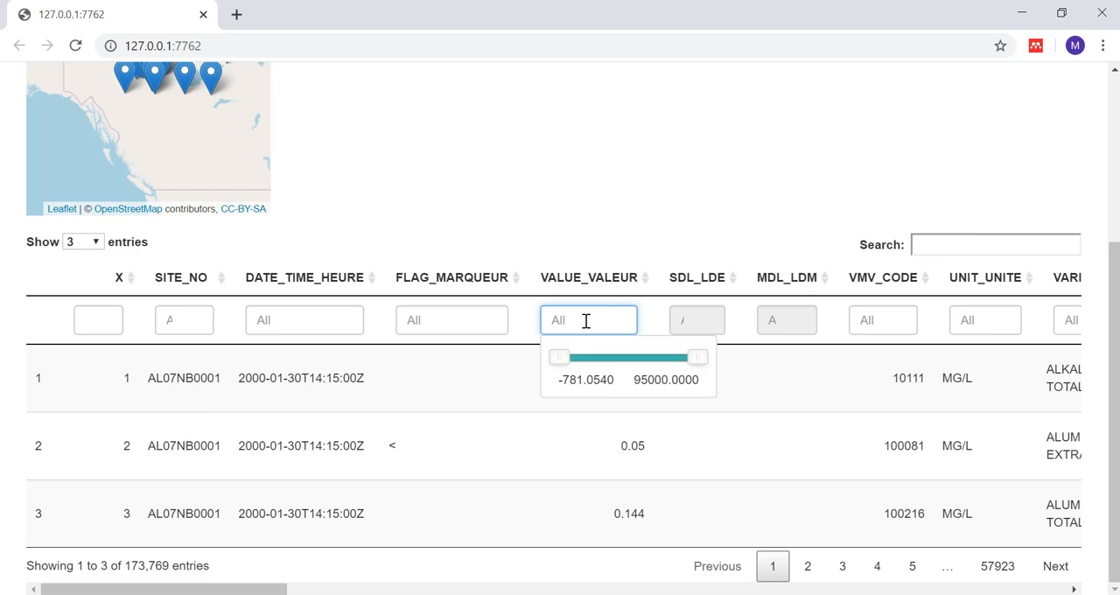
pyautogui.click(901, 324)
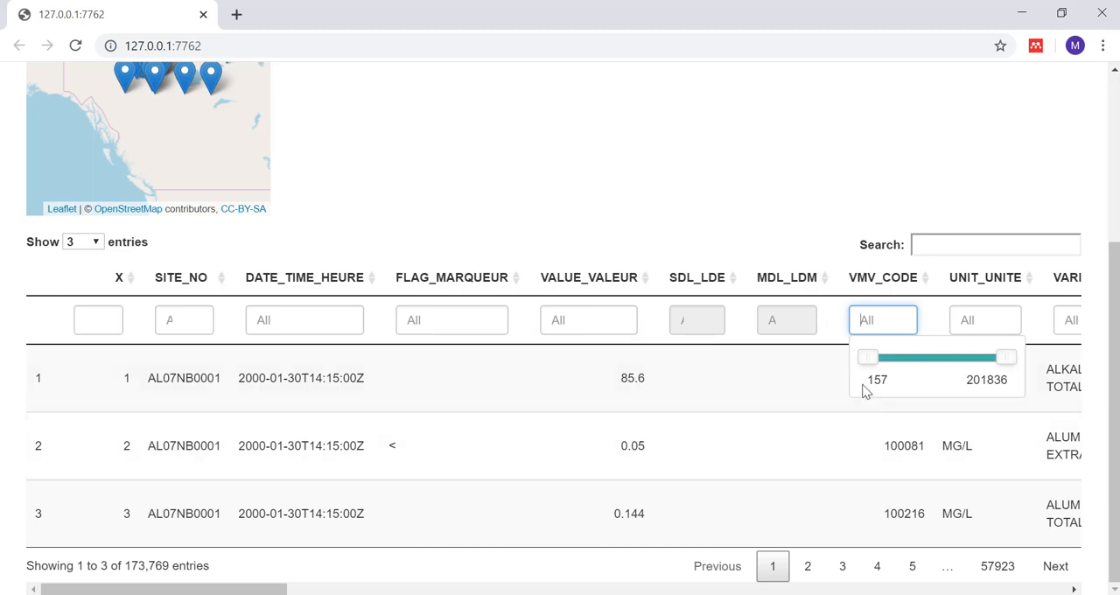
# Step: Plot the data of site BC10DA0002 from the map and open the choices for the parameter of interest
pyautogui.moveTo(1111, 303); pyautogui.dragTo(1117, 145)
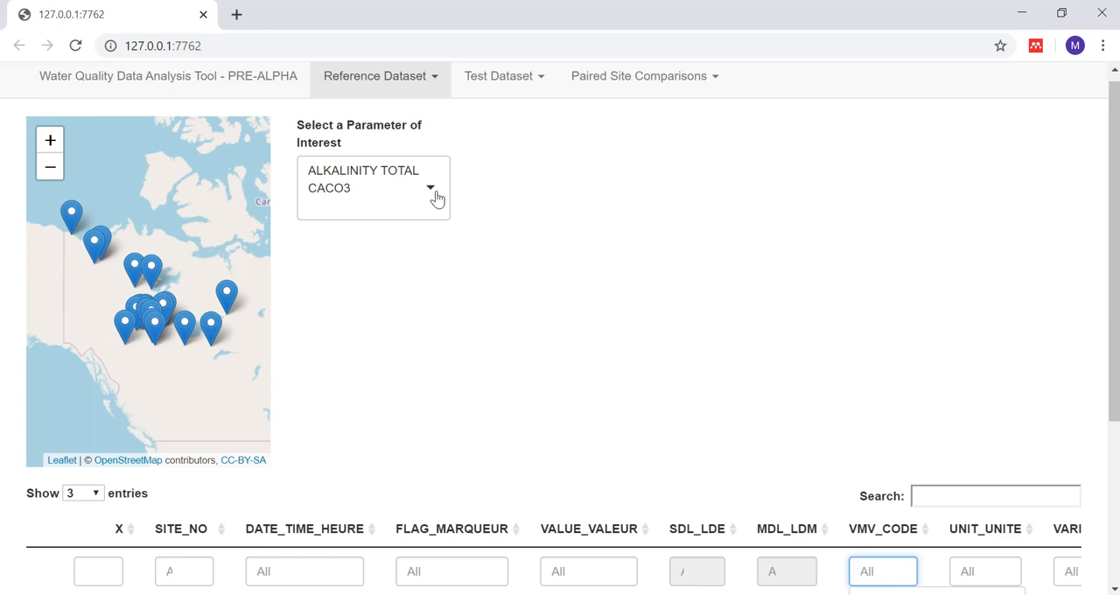
pyautogui.click(154, 332)
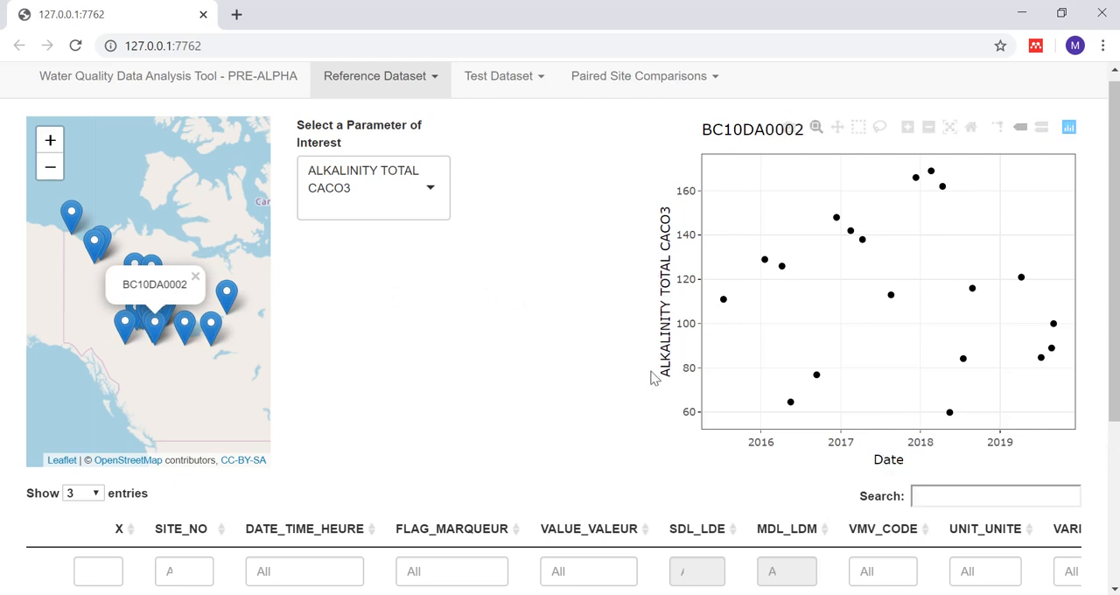
pyautogui.click(431, 197)
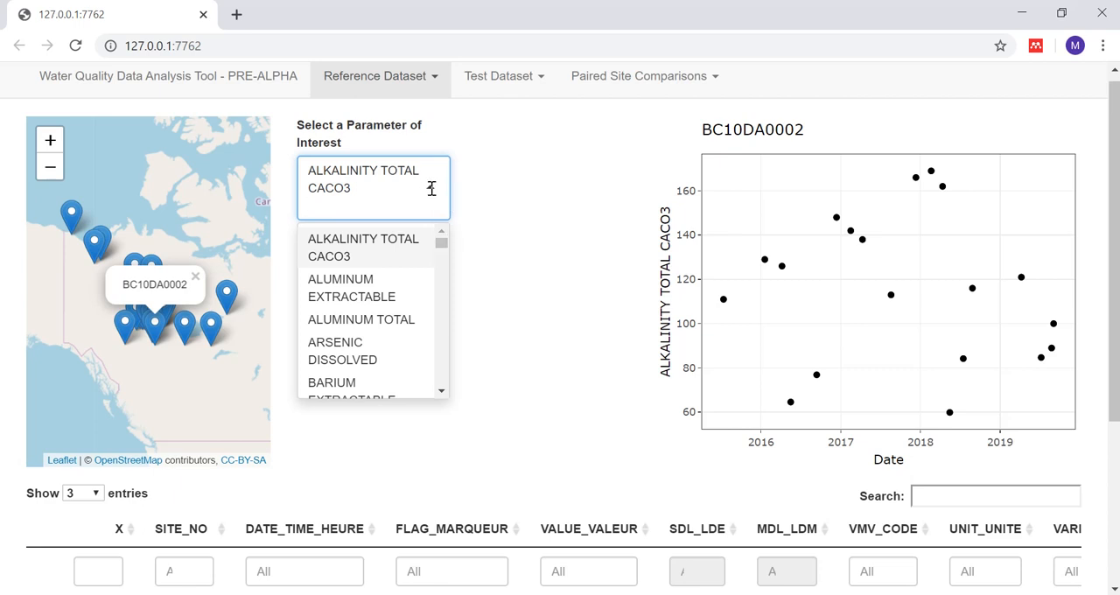
pyautogui.click(432, 189)
pyautogui.click(431, 192)
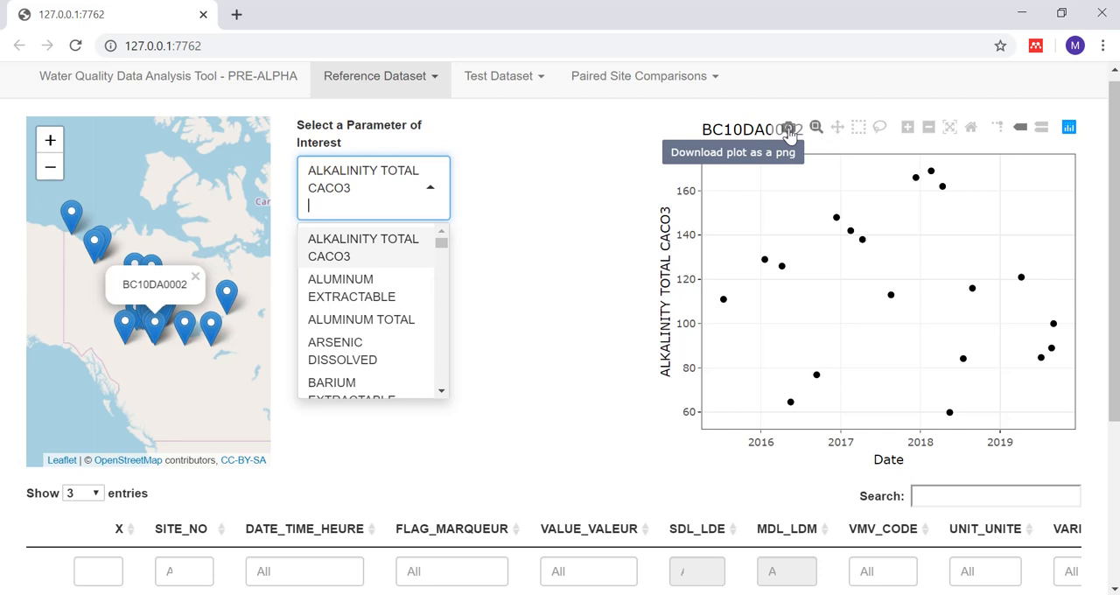
pyautogui.click(789, 130)
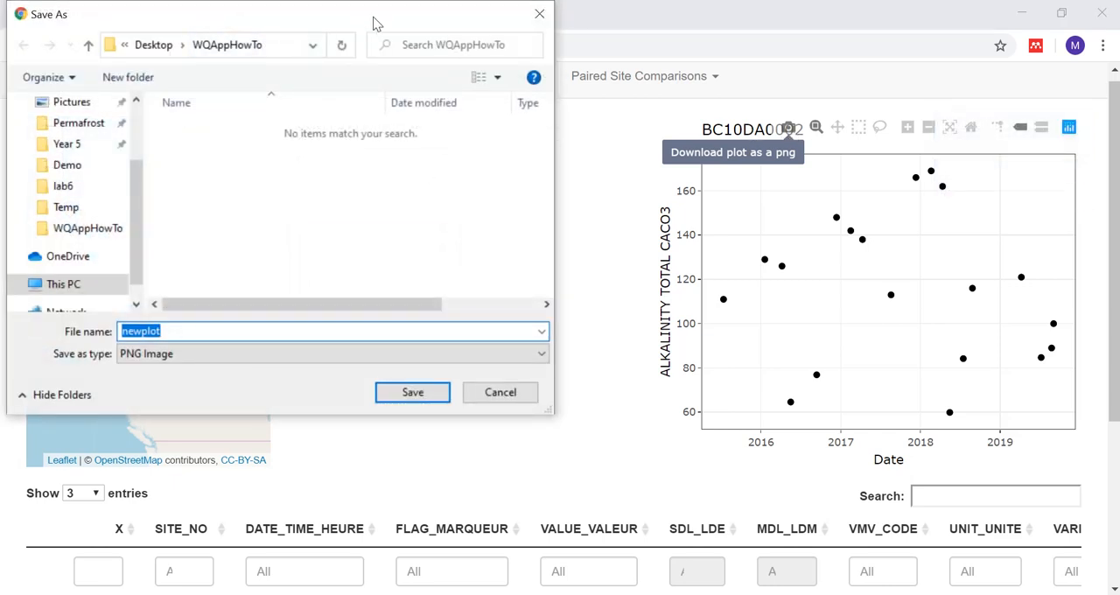
pyautogui.moveTo(138, 188)
pyautogui.mouseDown()
pyautogui.moveTo(138, 150)
pyautogui.moveTo(130, 207)
pyautogui.mouseUp()
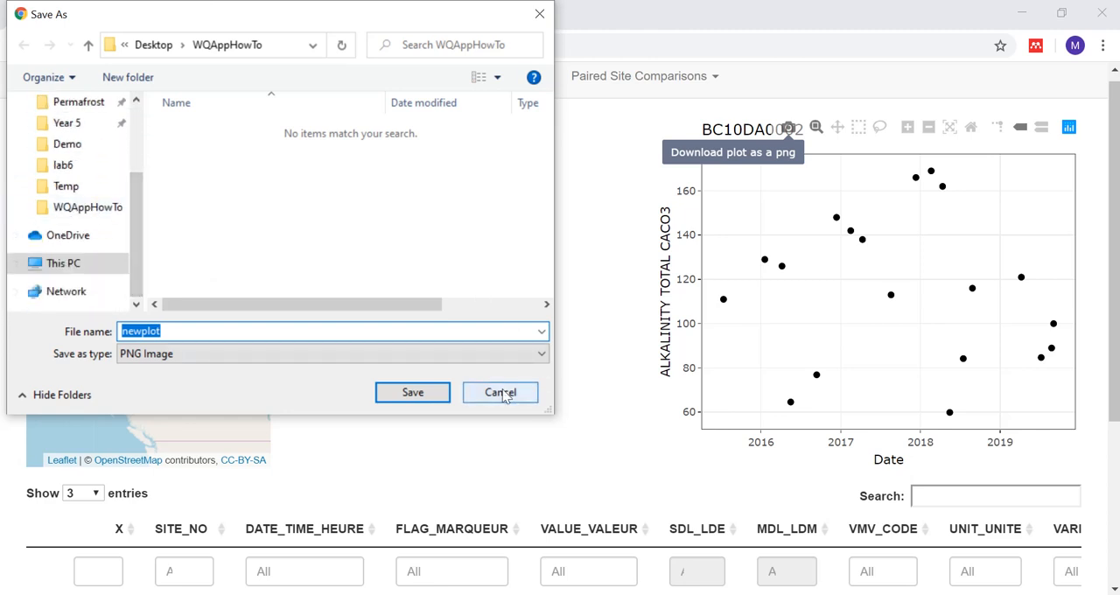
pyautogui.click(196, 333)
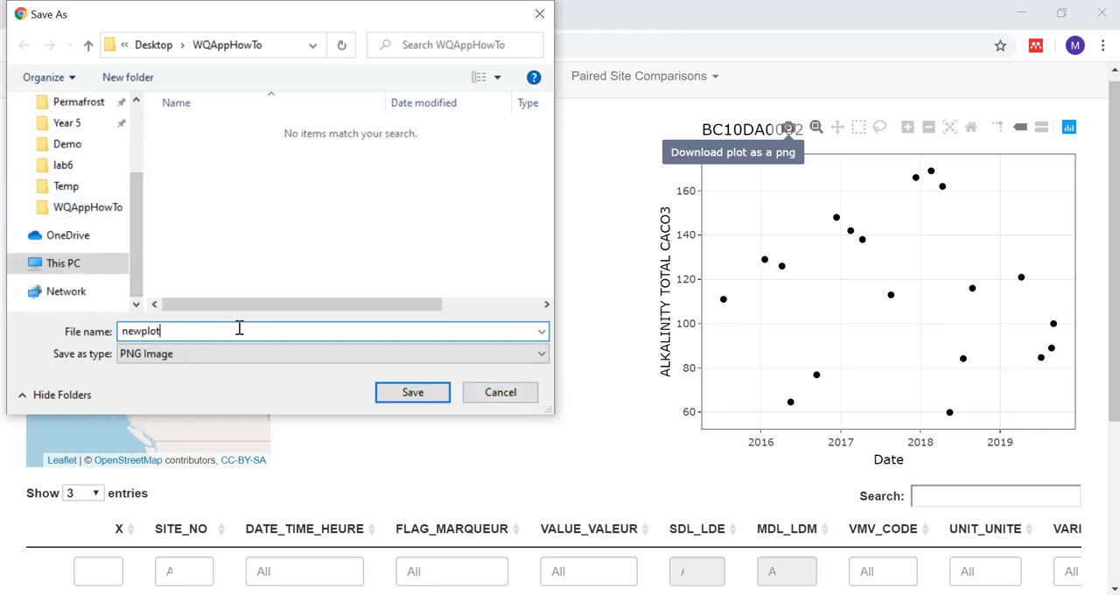
pyautogui.click(501, 393)
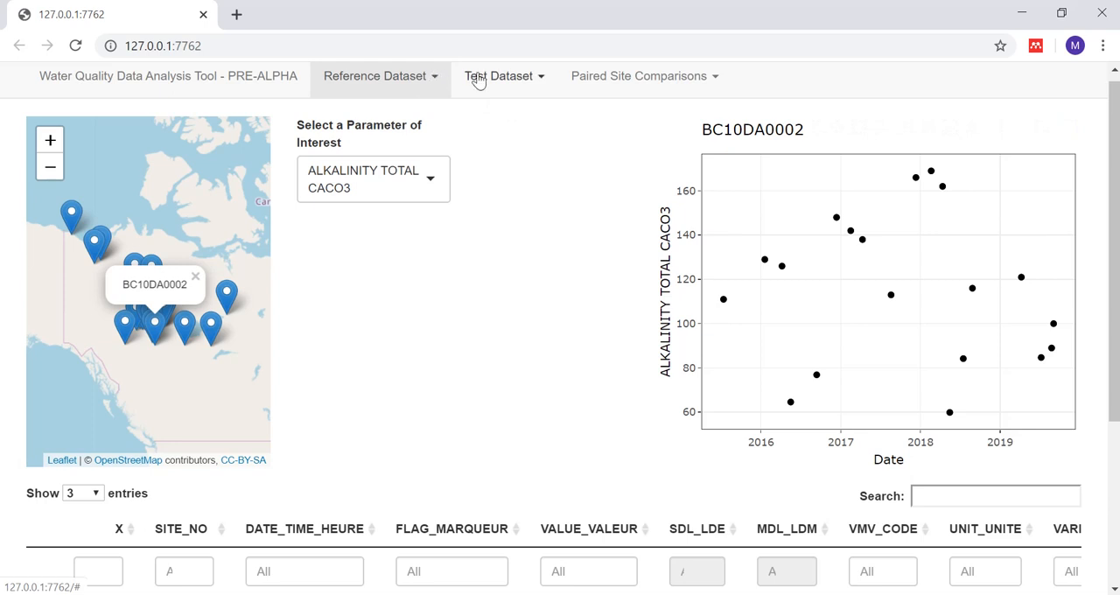
# Step: Go to the Graphic Visualization page of the reference dataset, briefly returning to Spatial Visualization for comparison
pyautogui.click(420, 80)
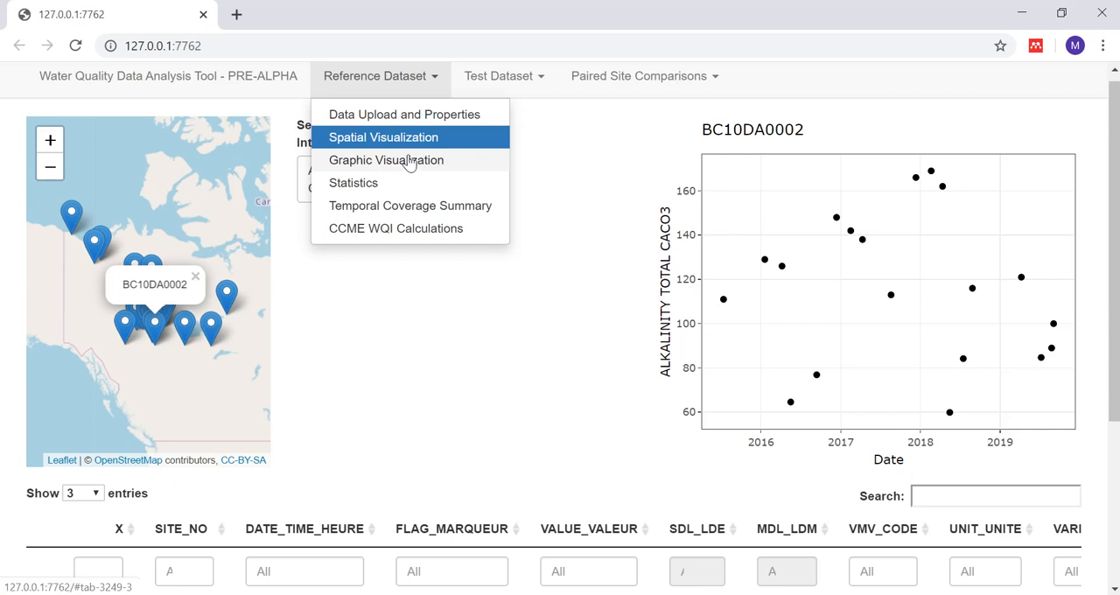
pyautogui.click(410, 163)
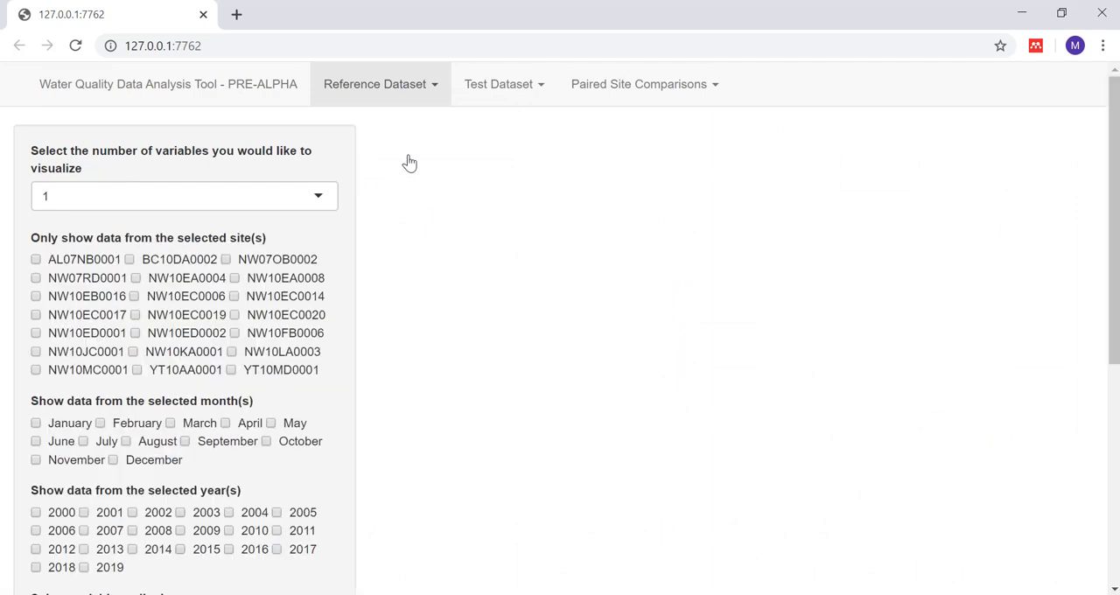
pyautogui.click(412, 91)
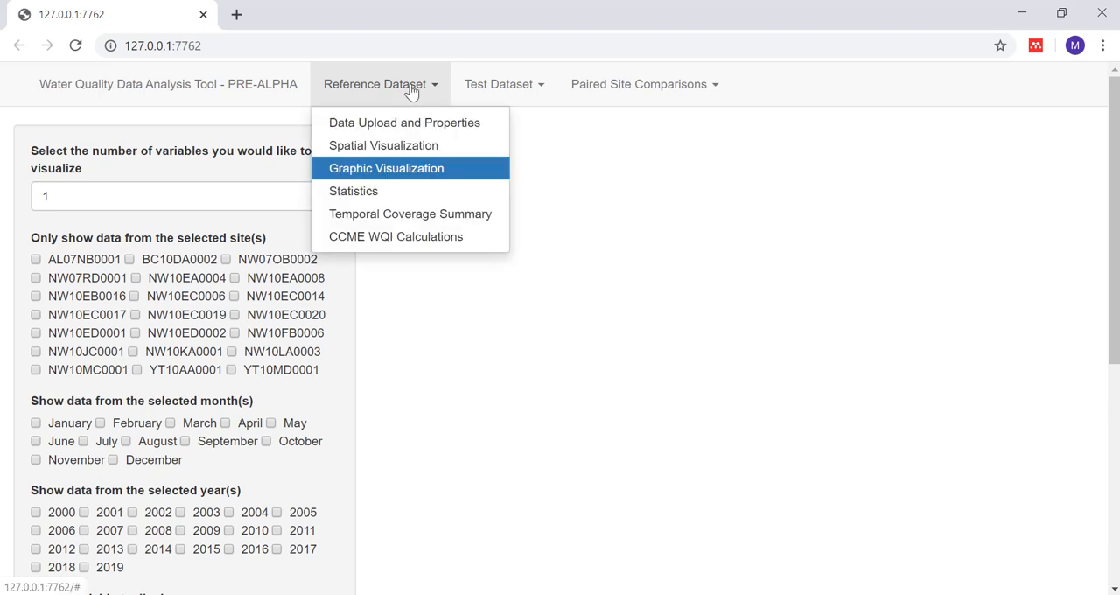
pyautogui.click(396, 149)
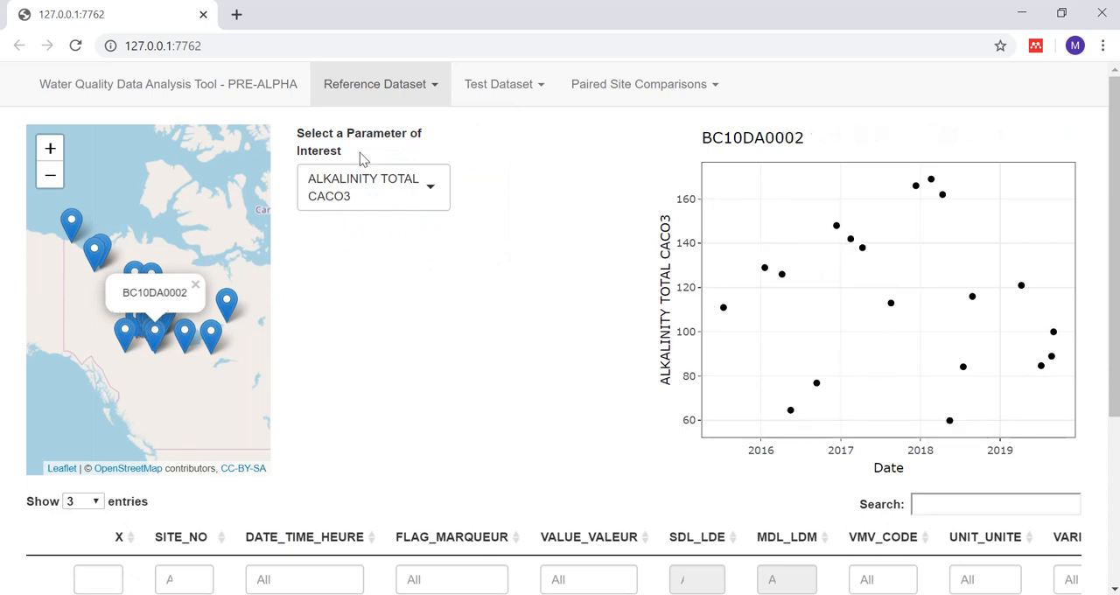
pyautogui.click(408, 91)
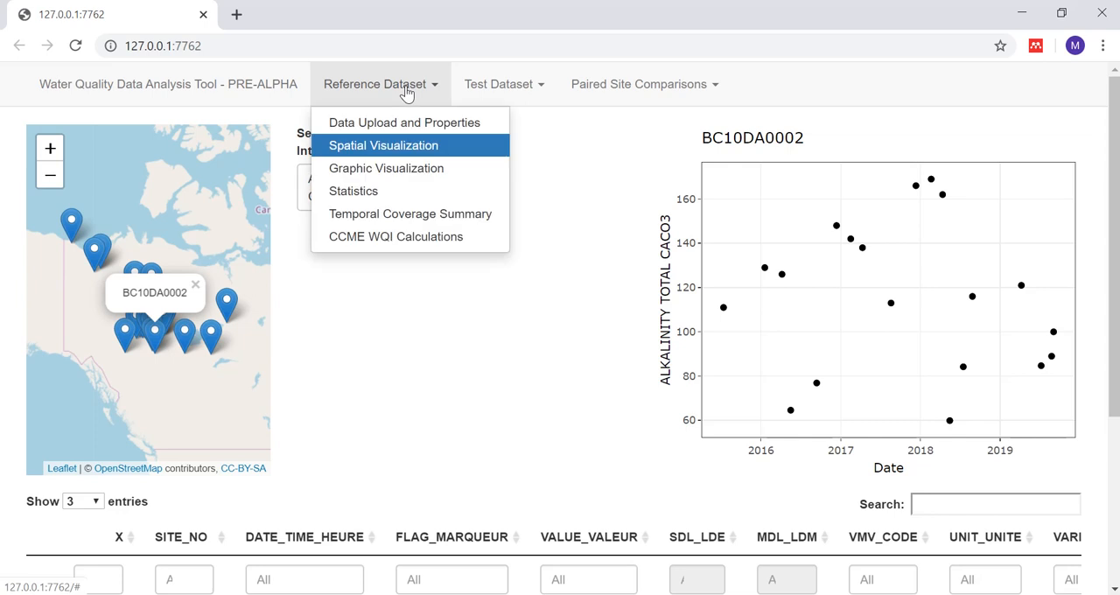
pyautogui.click(385, 169)
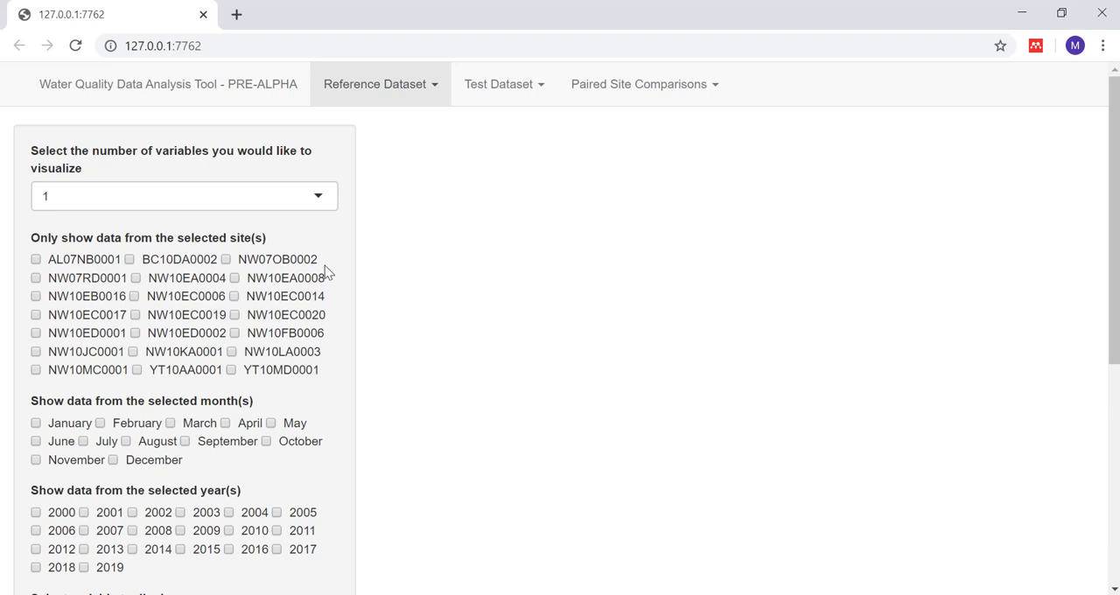
# Step: Choose 1 variable to visualize and limit the data to sites NW10ED0001, NW10ED0002, NW10EC0006 and NW10EC0020
pyautogui.click(310, 197)
pyautogui.click(188, 229)
pyautogui.click(36, 333)
pyautogui.click(135, 334)
pyautogui.click(134, 296)
pyautogui.click(233, 315)
# Step: Include data from the months March, April, May, June, July and August
pyautogui.moveTo(1114, 325); pyautogui.dragTo(1117, 469)
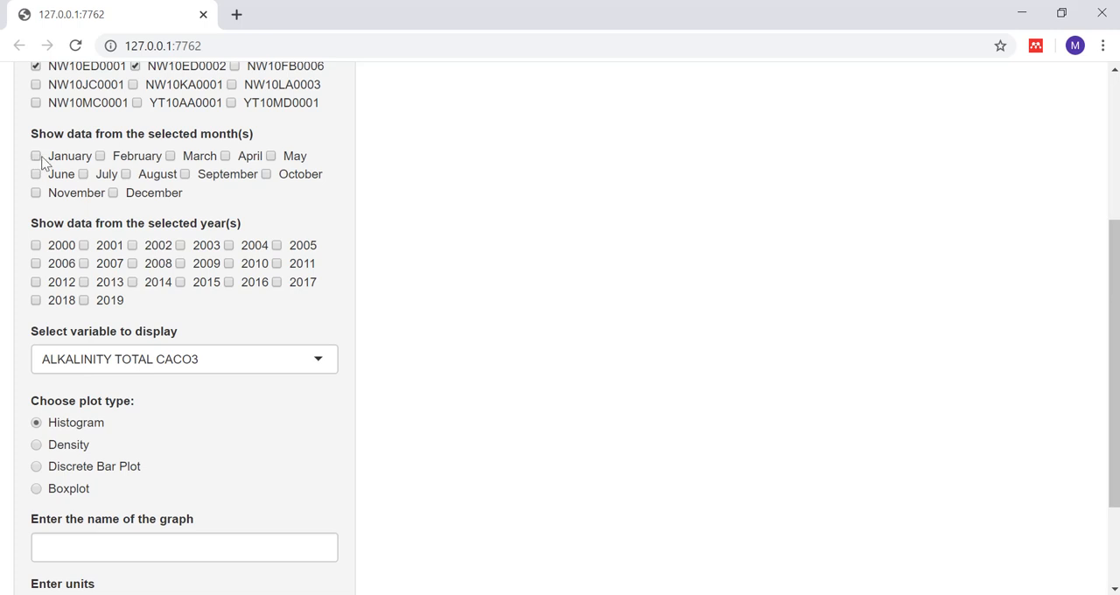
pyautogui.click(170, 156)
pyautogui.click(226, 155)
pyautogui.click(271, 157)
pyautogui.click(36, 174)
pyautogui.click(83, 174)
pyautogui.click(126, 174)
# Step: Include data from the years 2014 through 2019
pyautogui.click(85, 300)
pyautogui.click(37, 301)
pyautogui.click(277, 283)
pyautogui.click(229, 283)
pyautogui.click(181, 283)
pyautogui.click(133, 283)
# Step: Check the list of variables, keep ALKALINITY TOTAL CACO3 as the displayed variable, and choose the Density plot type
pyautogui.click(323, 363)
pyautogui.scroll(-5, 232, 440)
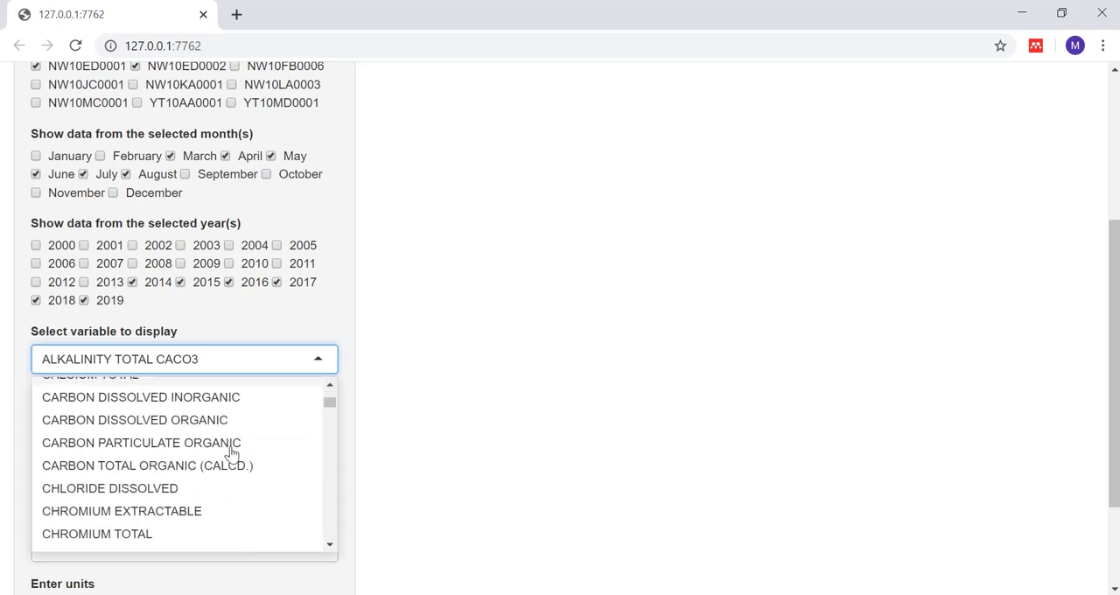
pyautogui.scroll(3, 322, 409)
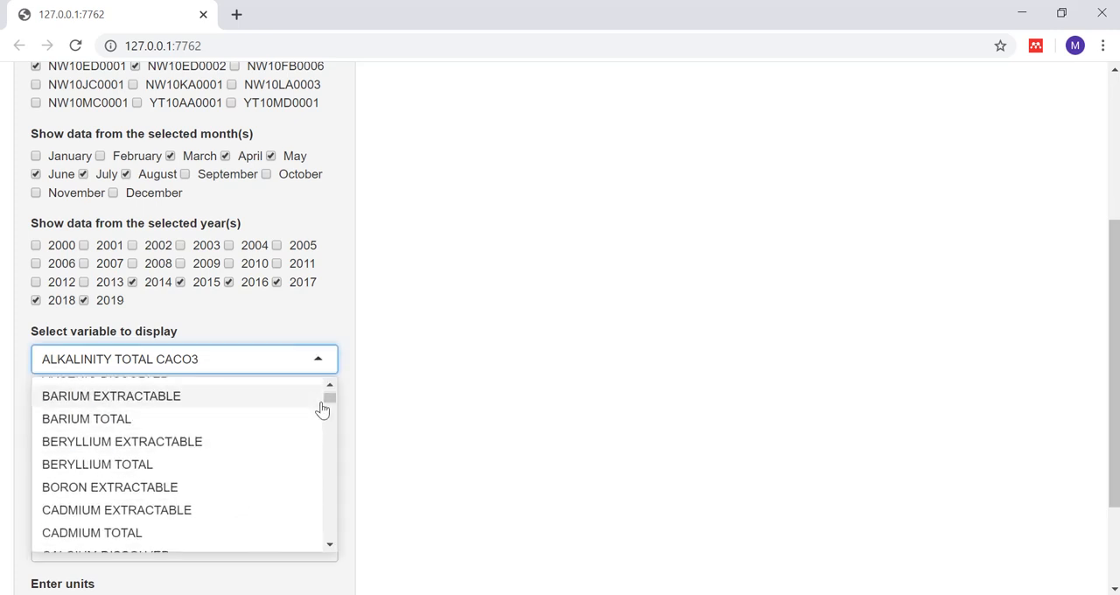
pyautogui.click(318, 358)
pyautogui.click(324, 336)
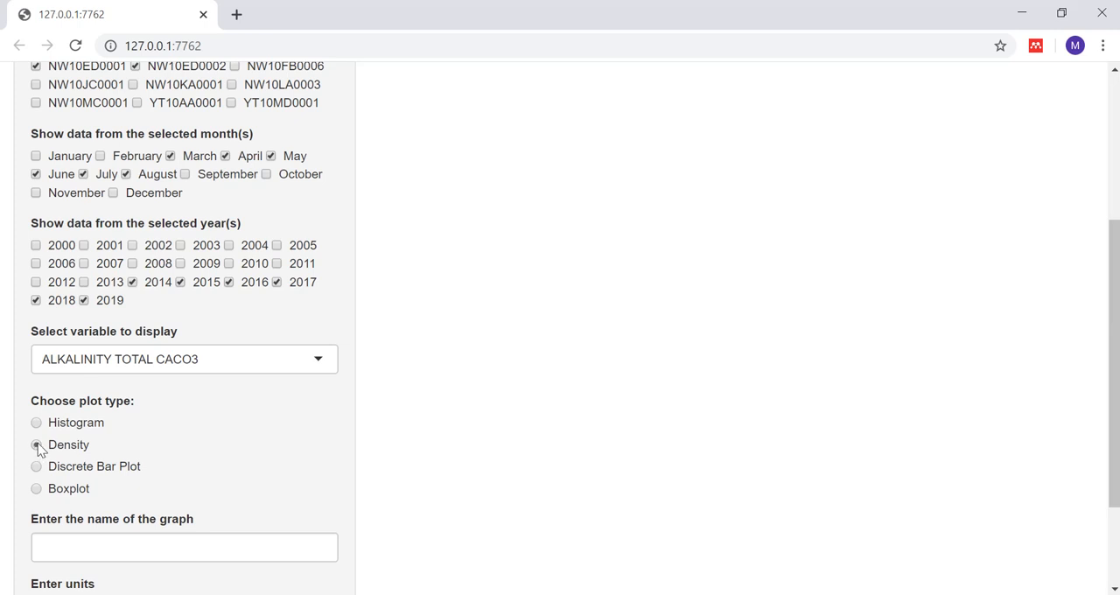
# Step: Name the graph Alkalinity Test and refresh the settings to draw the density plot
pyautogui.moveTo(1116, 408); pyautogui.dragTo(1117, 485)
pyautogui.click(94, 410)
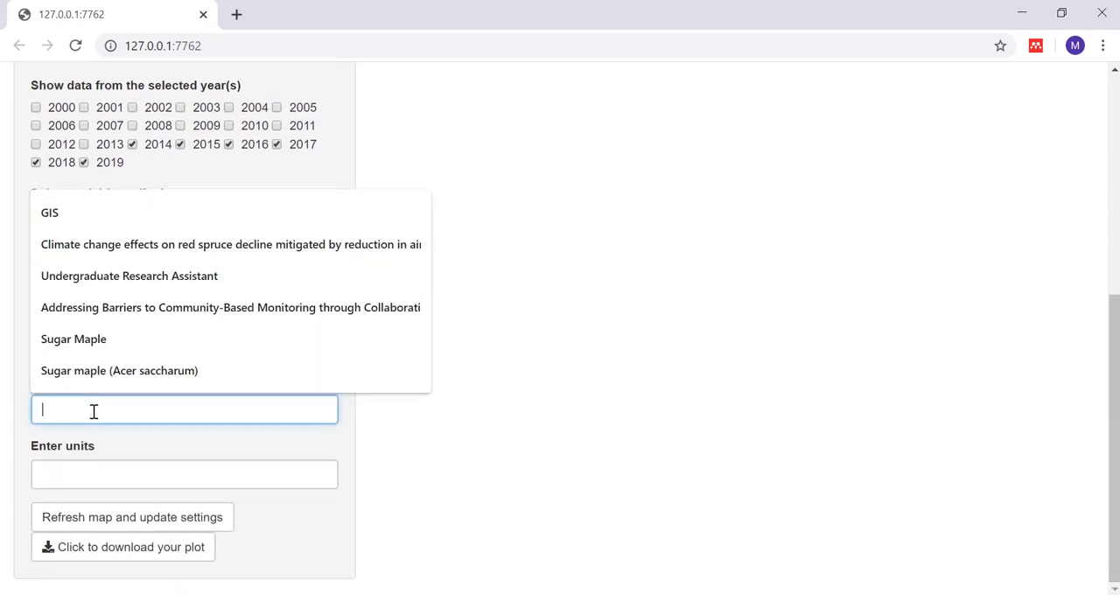
pyautogui.click(428, 473)
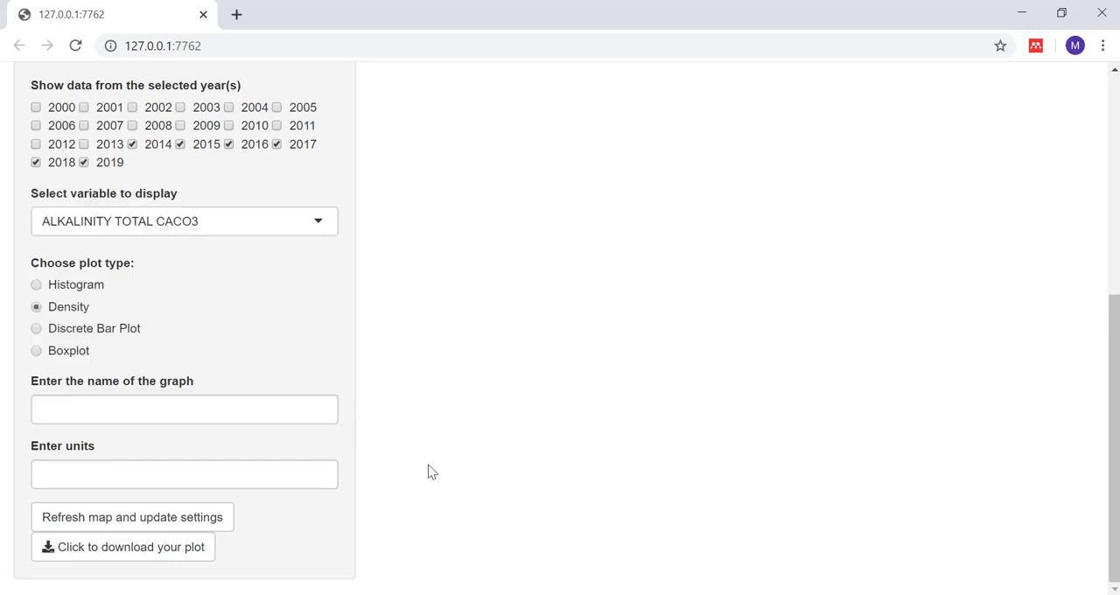
pyautogui.click(140, 412)
pyautogui.write('Al')
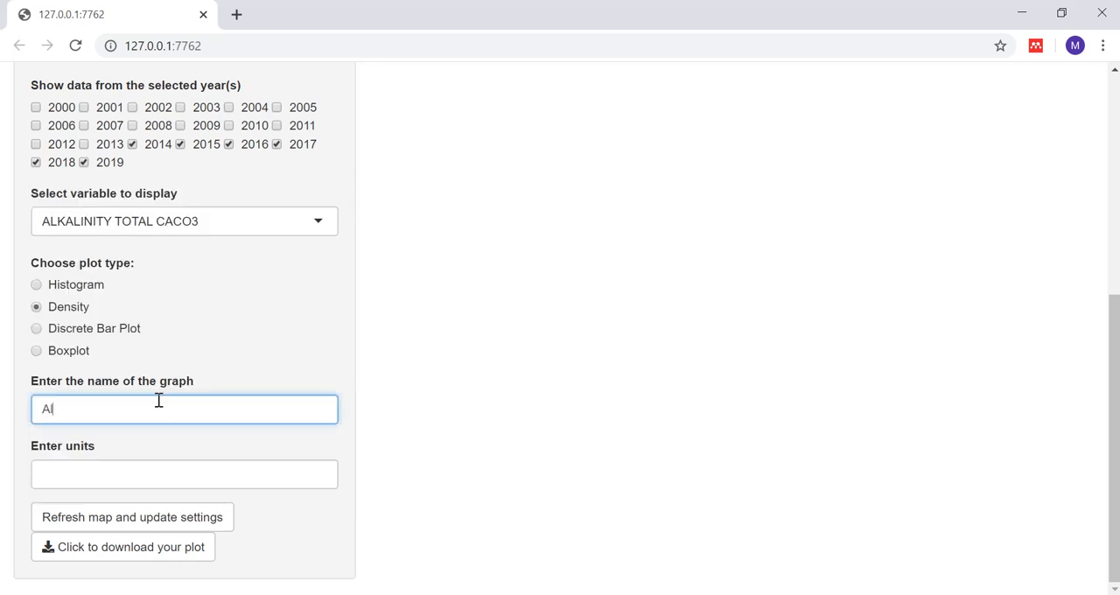
pyautogui.write('kalinity Test')
pyautogui.click(96, 526)
pyautogui.moveTo(1112, 425); pyautogui.dragTo(1111, 210)
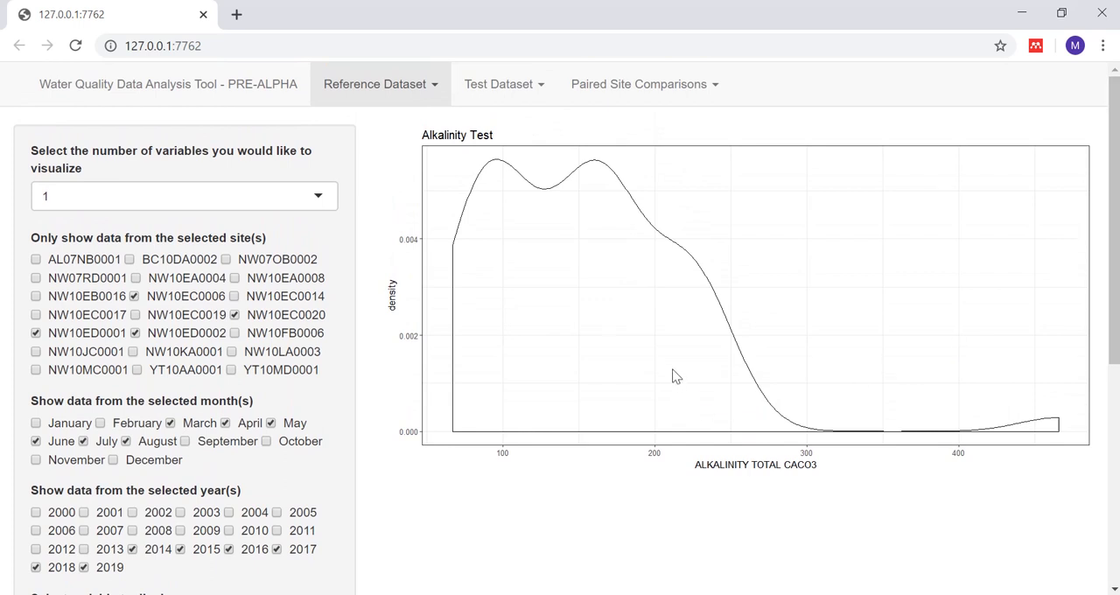
# Step: Change the number of variables to visualize to 2 and set the X axis variable to DATE_TIME_HEURE
pyautogui.click(318, 197)
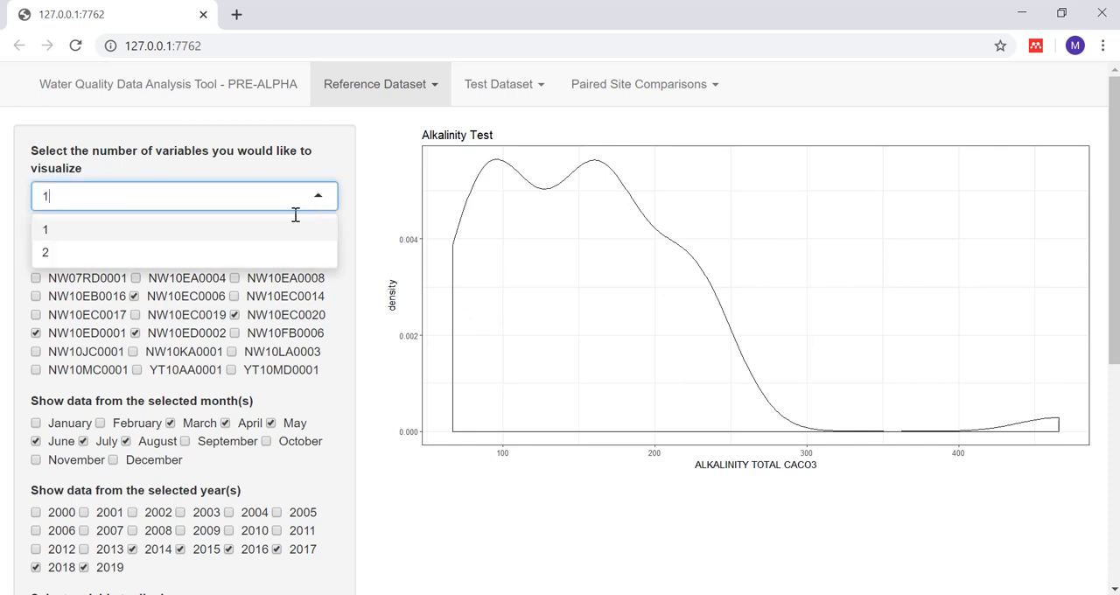
pyautogui.click(217, 253)
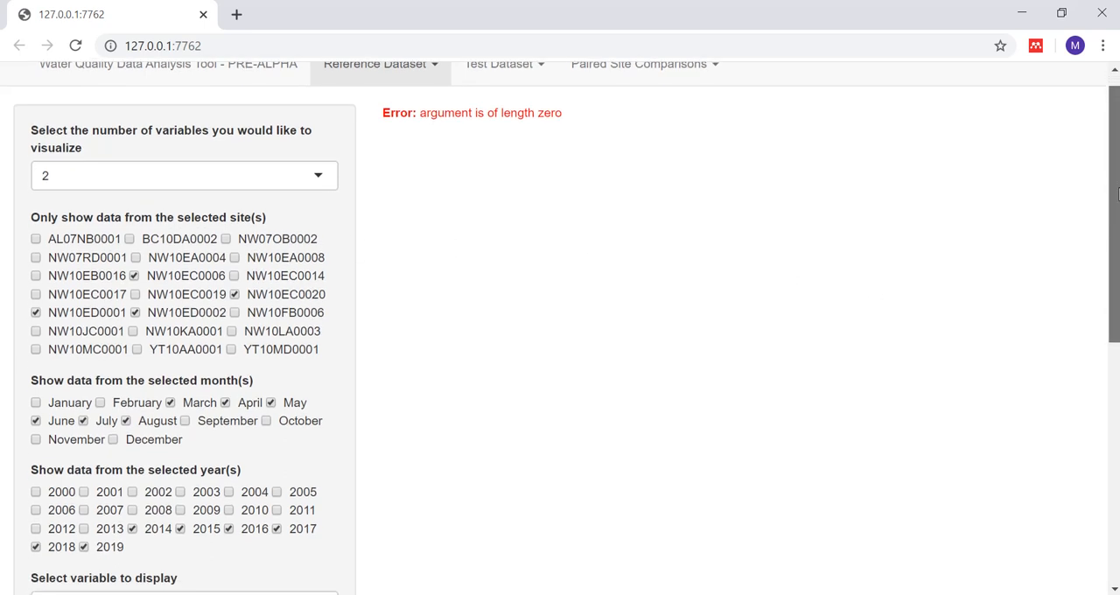
pyautogui.scroll(-4, 1114, 184)
pyautogui.scroll(-1, 224, 249)
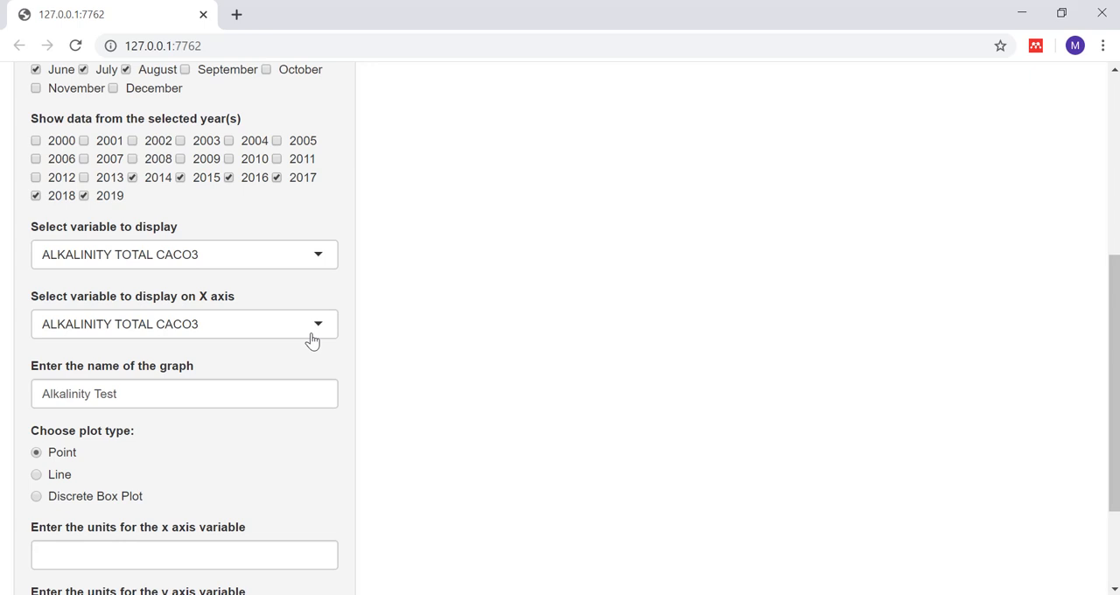
pyautogui.click(294, 325)
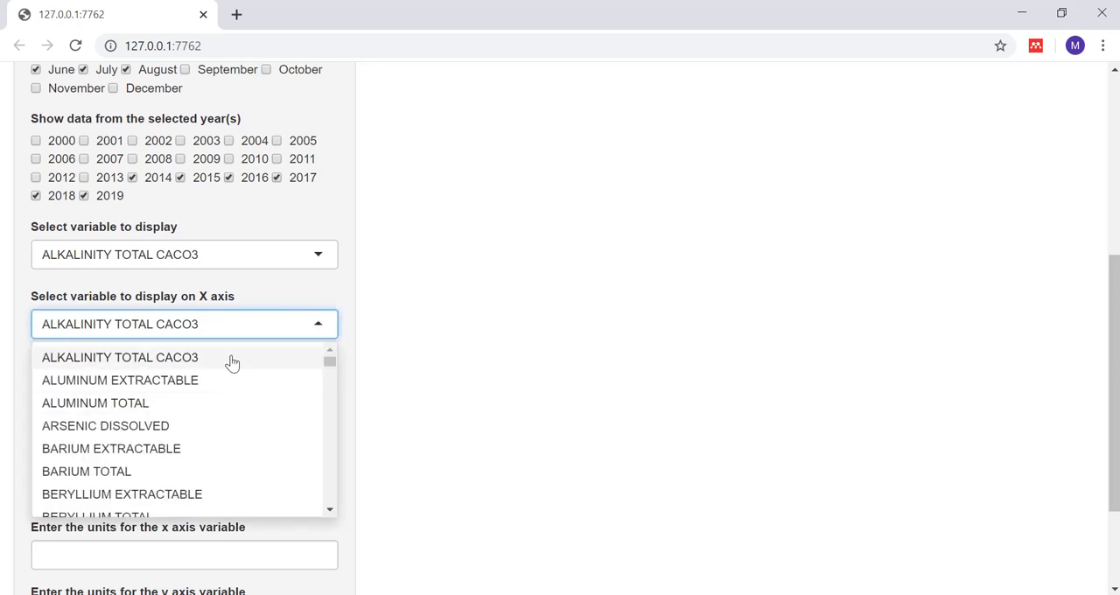
pyautogui.write('dat')
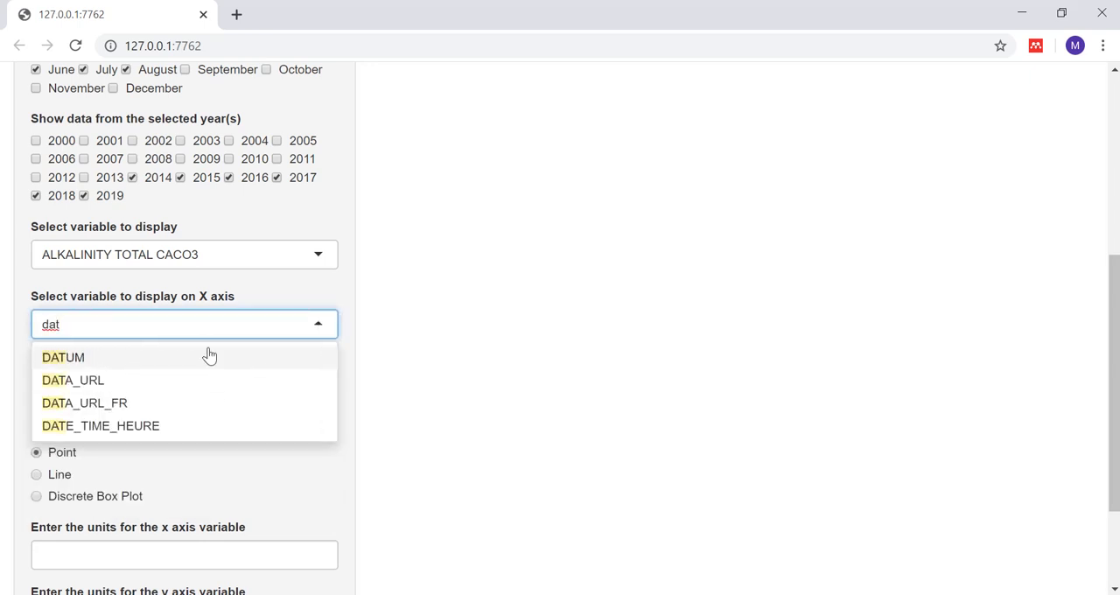
pyautogui.click(157, 427)
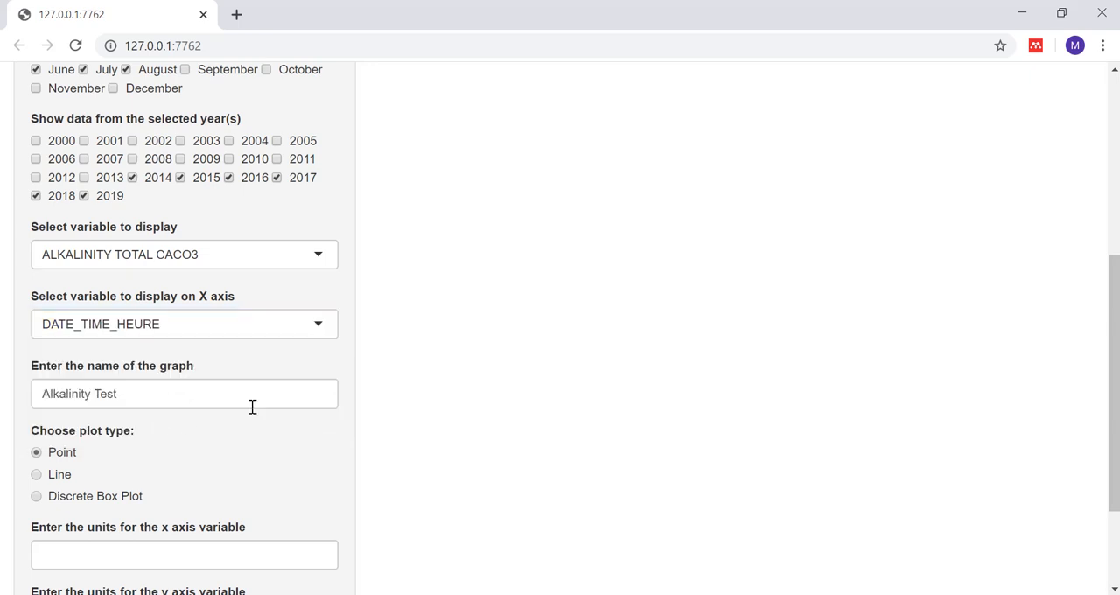
# Step: Refresh the settings to draw the point plot of alkalinity against date, leaving the axis units blank
pyautogui.scroll(-2, 252, 406)
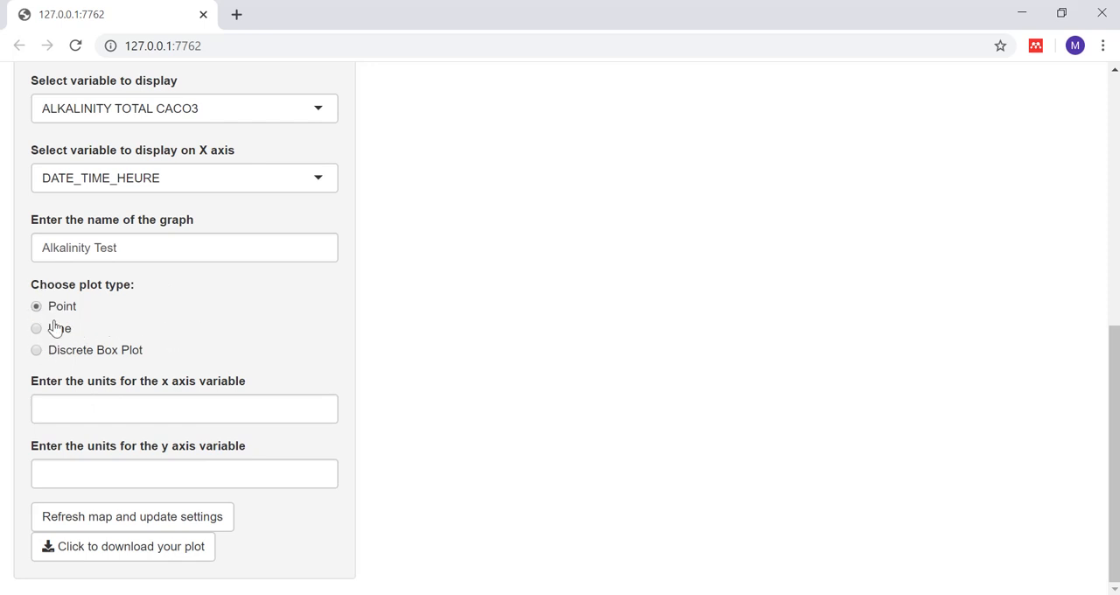
pyautogui.click(146, 523)
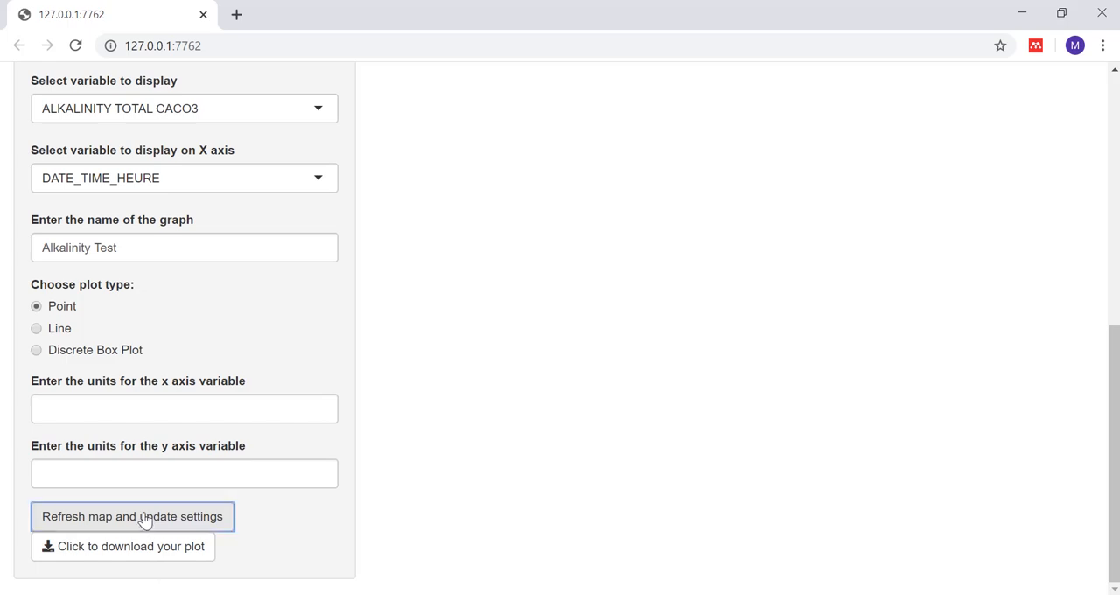
pyautogui.scroll(7, 1112, 400)
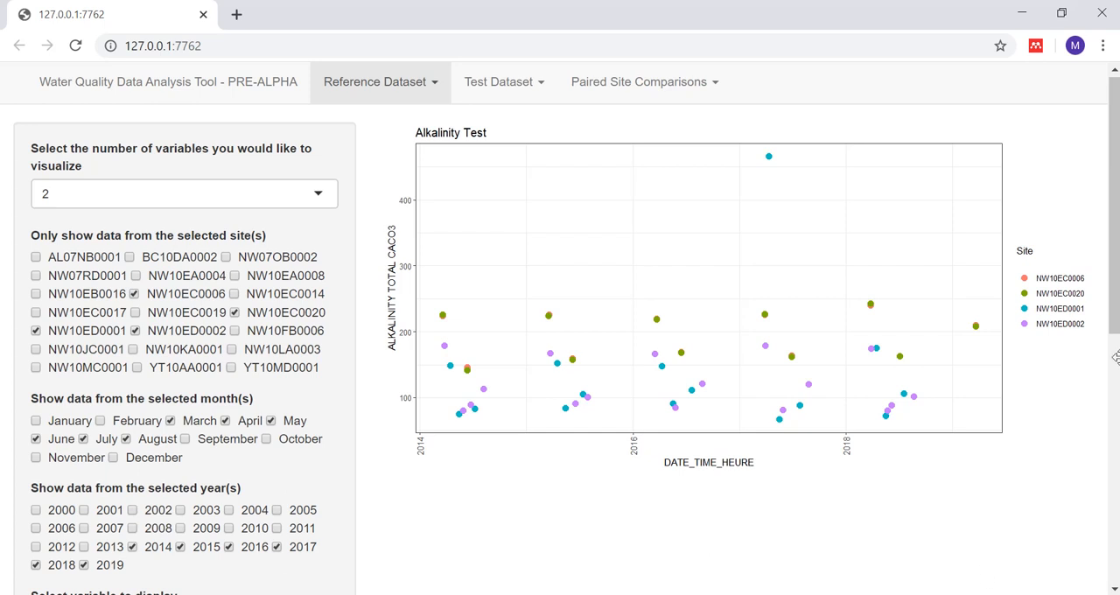
# Step: Always allow the site to download multiple files, and start the plot download but cancel saving the PNG image
pyautogui.moveTo(1114, 326); pyautogui.dragTo(1113, 570)
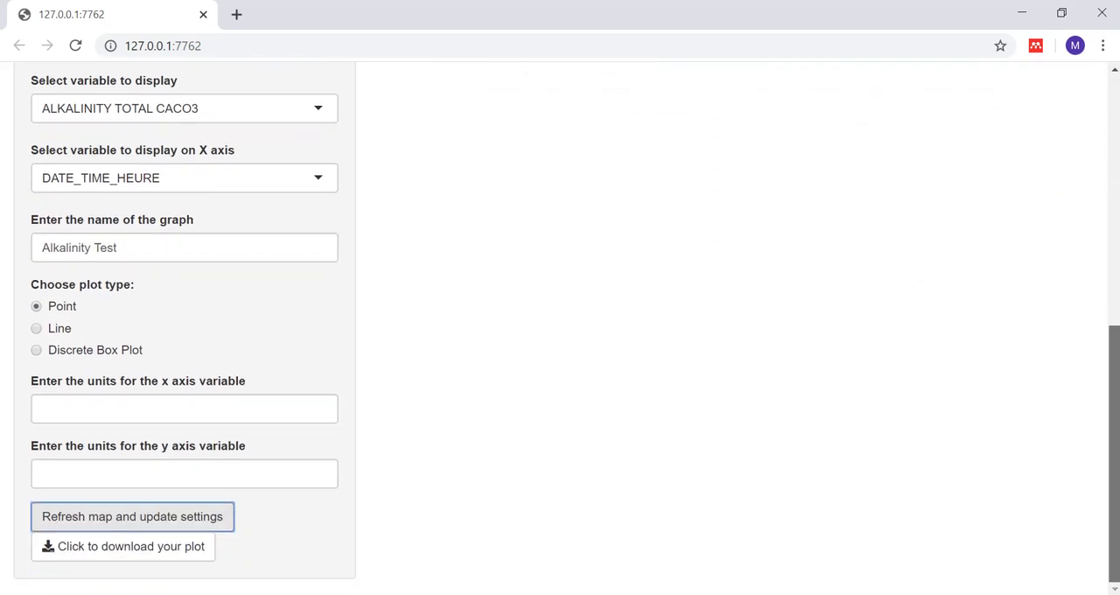
pyautogui.click(133, 555)
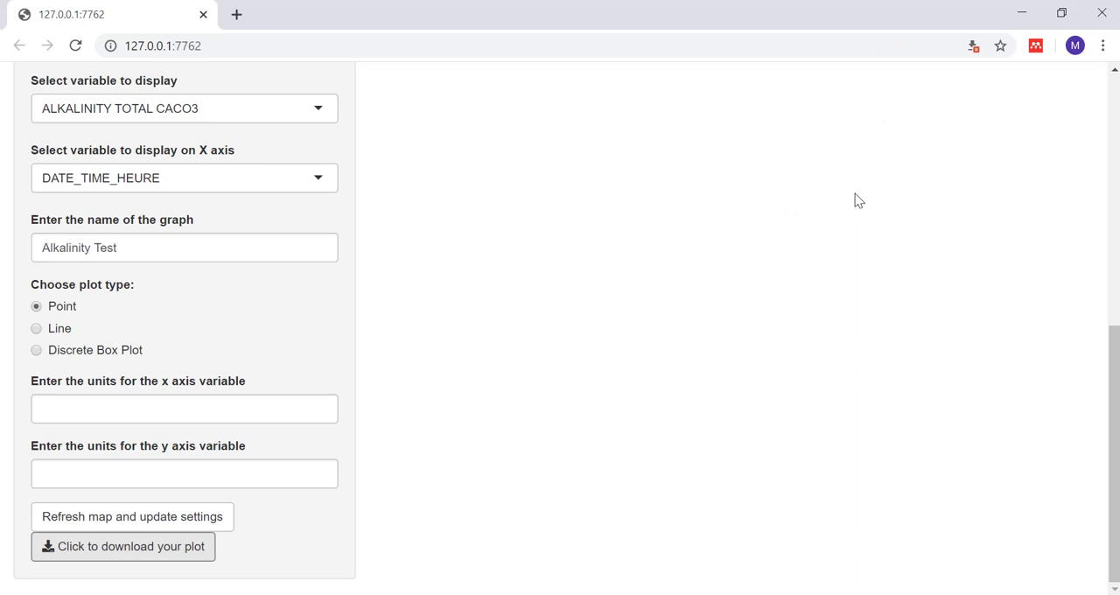
pyautogui.click(973, 48)
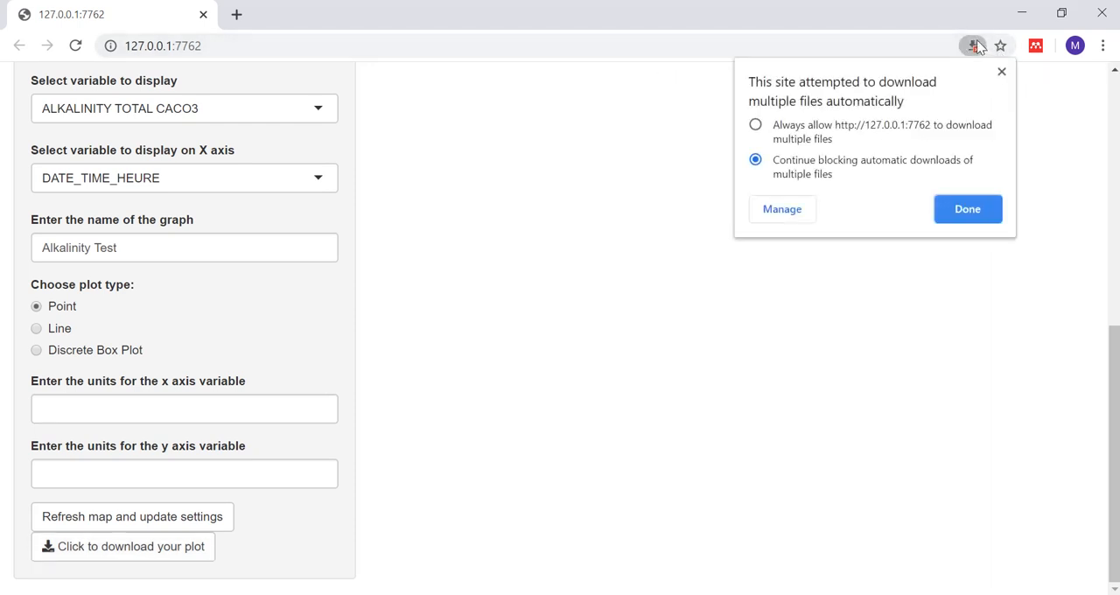
pyautogui.click(756, 125)
pyautogui.click(966, 212)
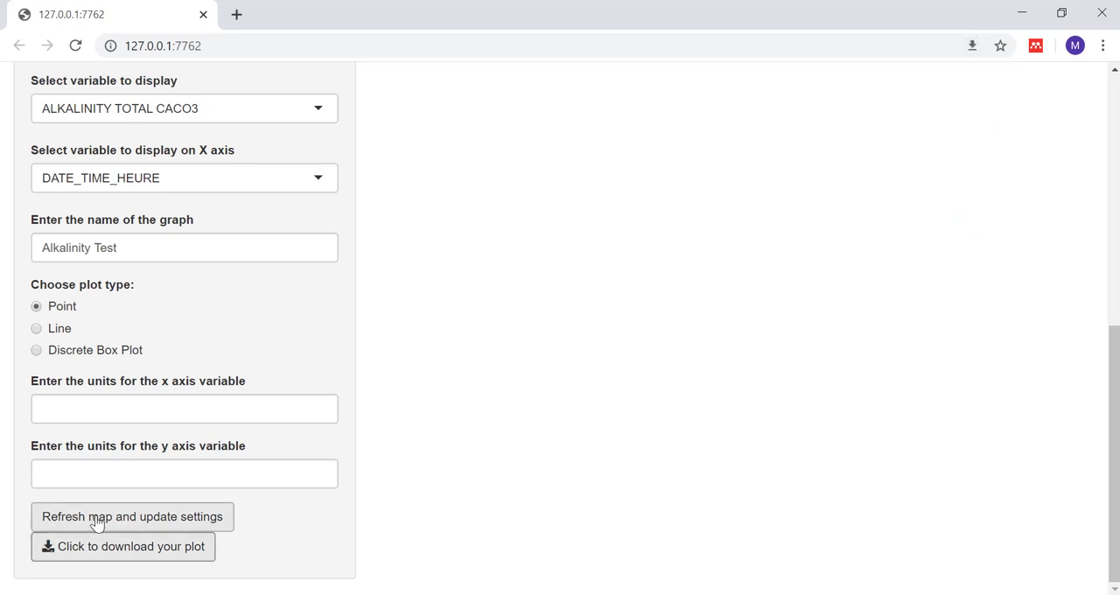
pyautogui.click(109, 553)
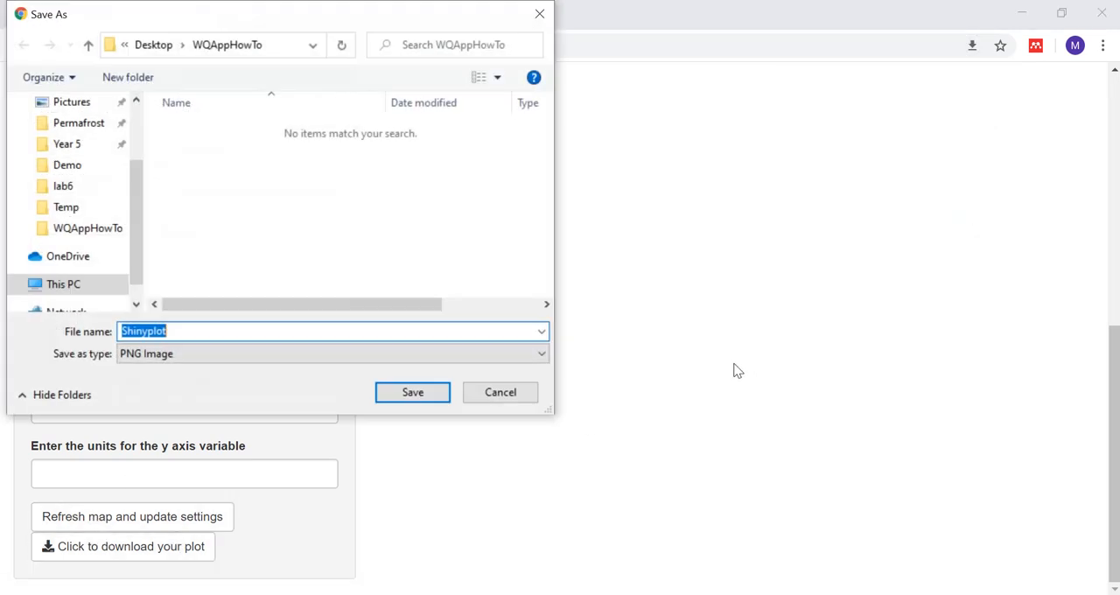
pyautogui.click(524, 400)
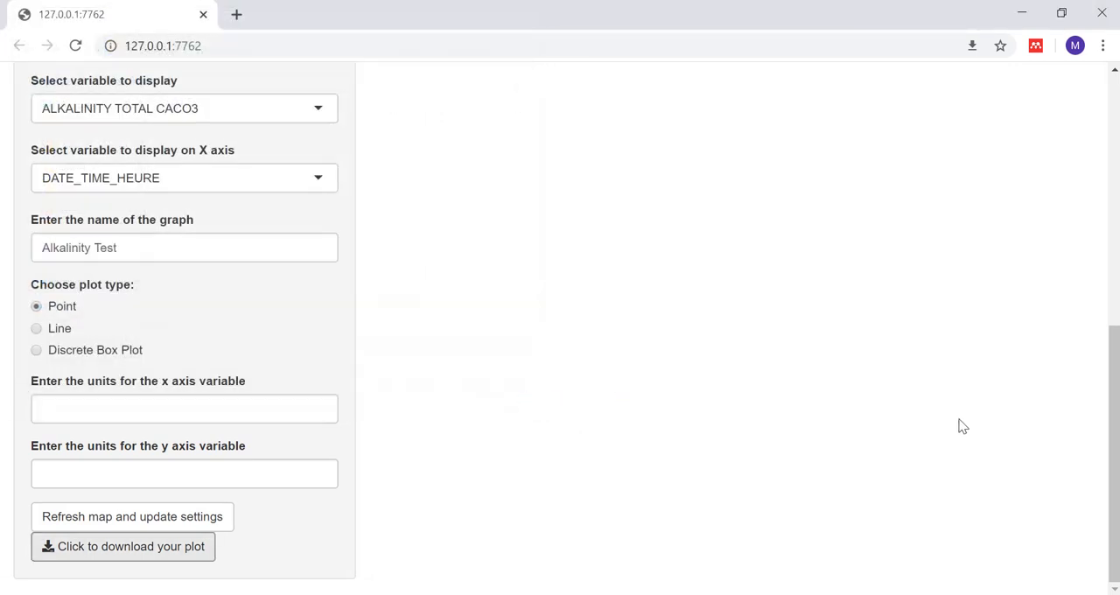
# Step: Go to the reference dataset's Statistics page and review the summary statistics, monthly and yearly boxplots for site AL07NB0001
pyautogui.moveTo(1114, 452); pyautogui.dragTo(1113, 122)
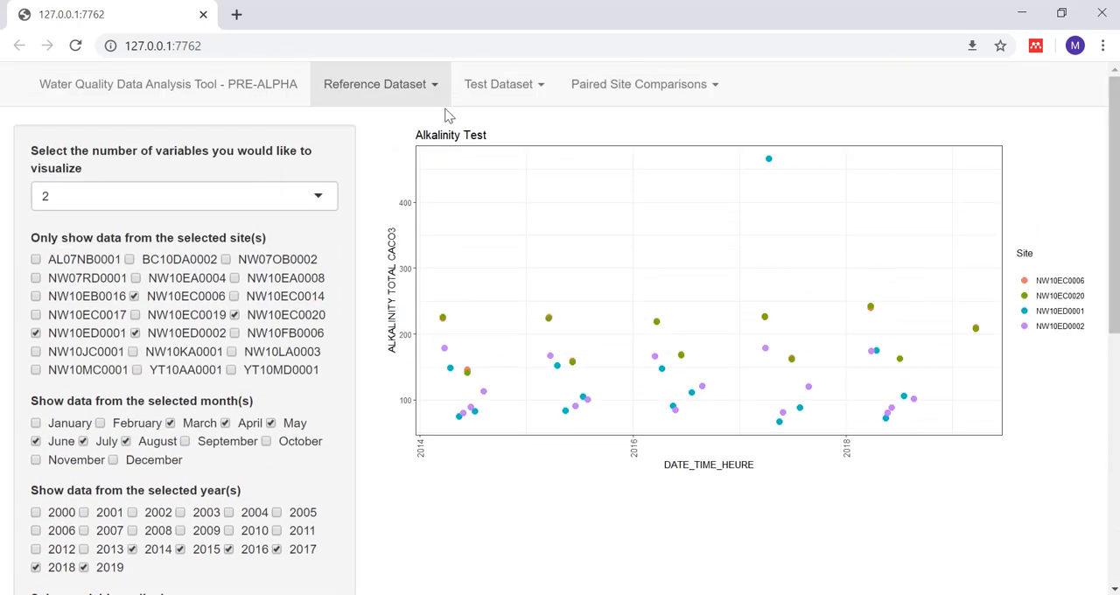
pyautogui.click(424, 97)
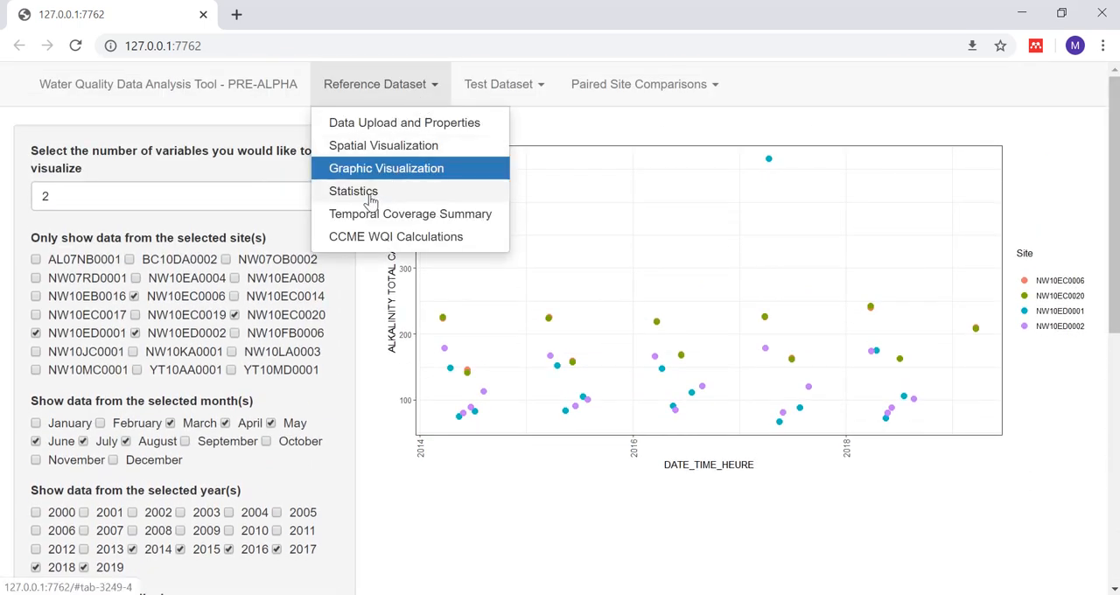
pyautogui.click(367, 197)
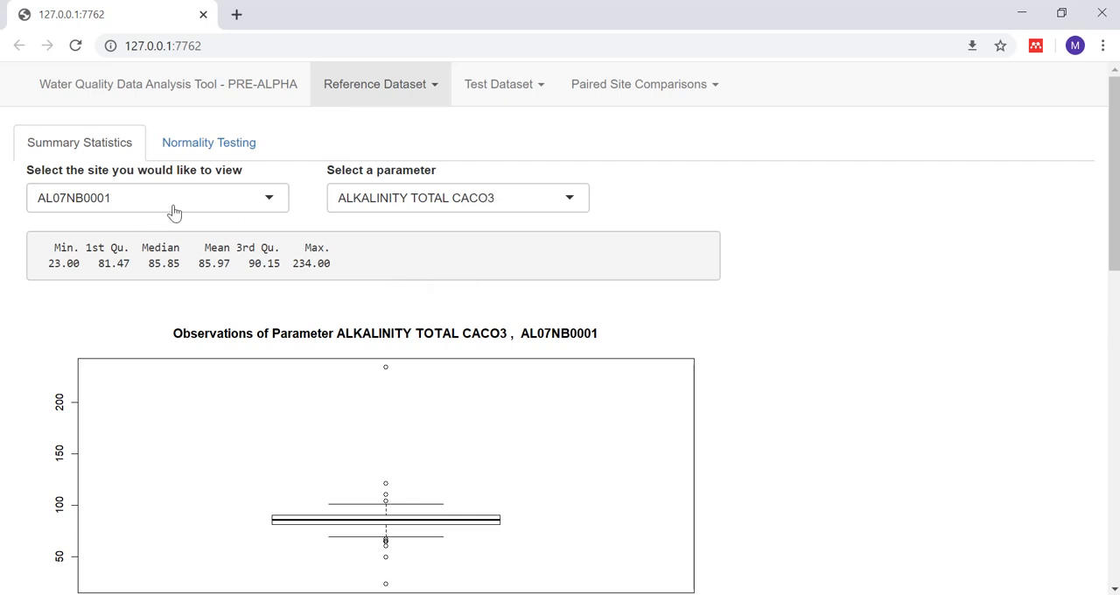
pyautogui.moveTo(1113, 220); pyautogui.dragTo(1117, 534)
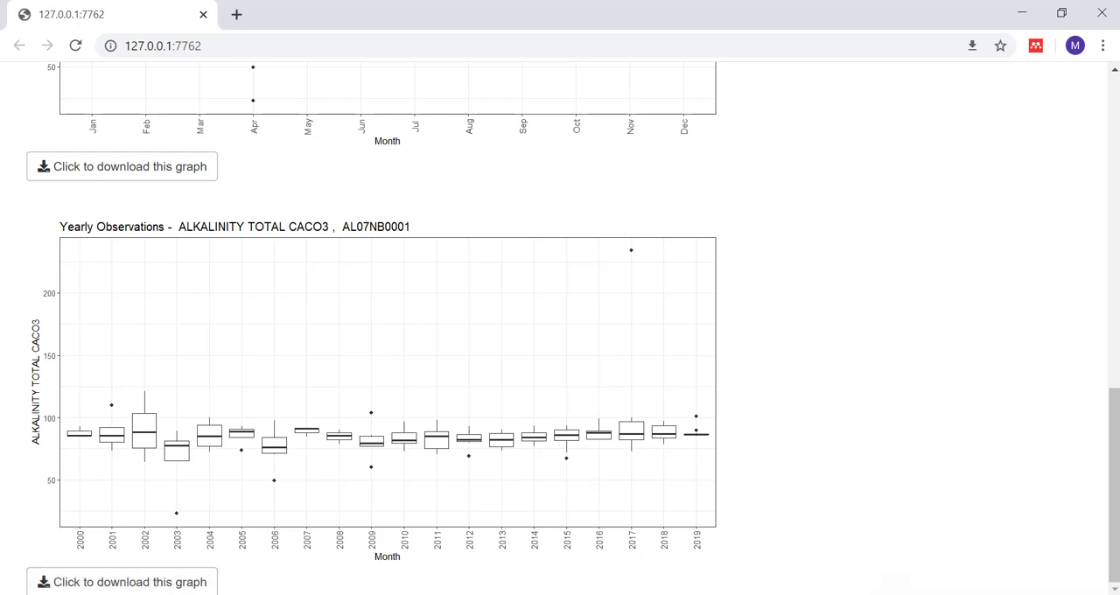
pyautogui.moveTo(1115, 513); pyautogui.dragTo(1115, 183)
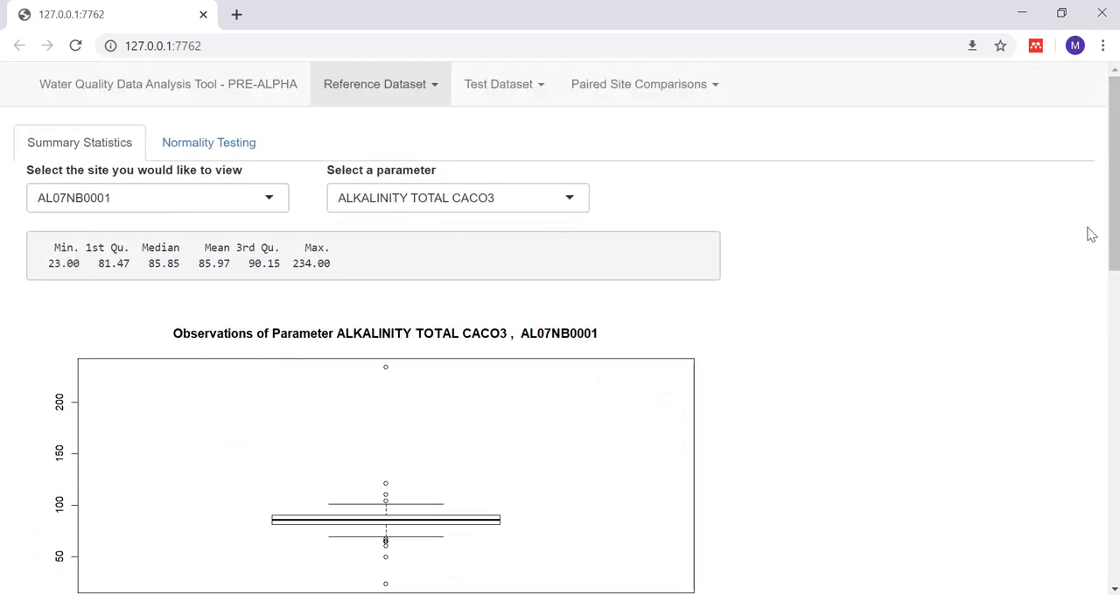
# Step: Show the alkalinity summary statistics for site NW10EA0004
pyautogui.click(249, 198)
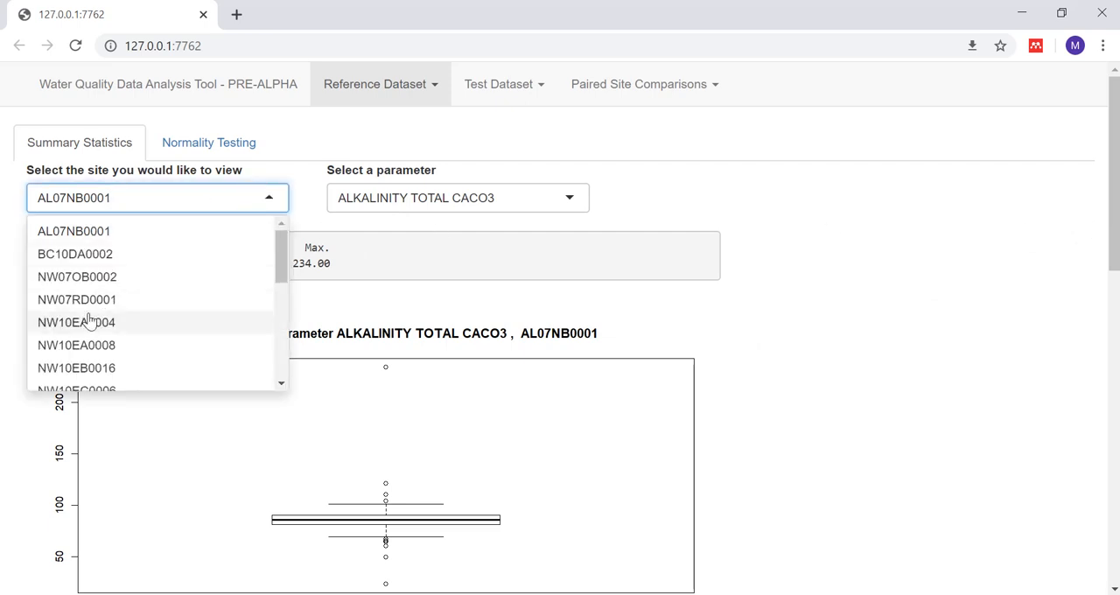
pyautogui.click(90, 320)
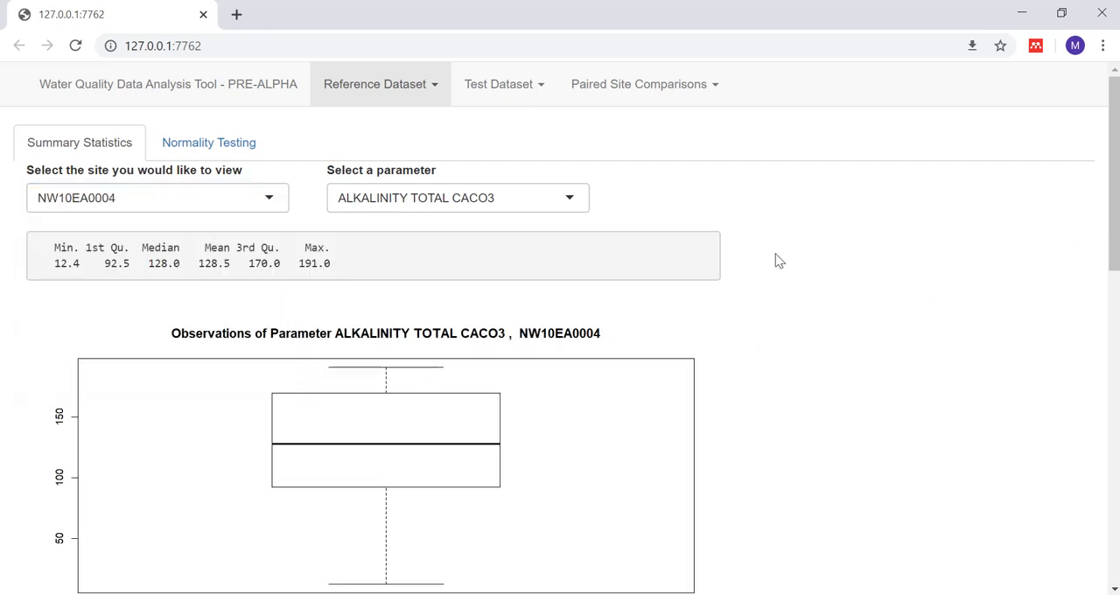
pyautogui.moveTo(1116, 211)
pyautogui.mouseDown()
pyautogui.moveTo(1111, 524)
pyautogui.moveTo(1112, 213)
pyautogui.mouseUp()
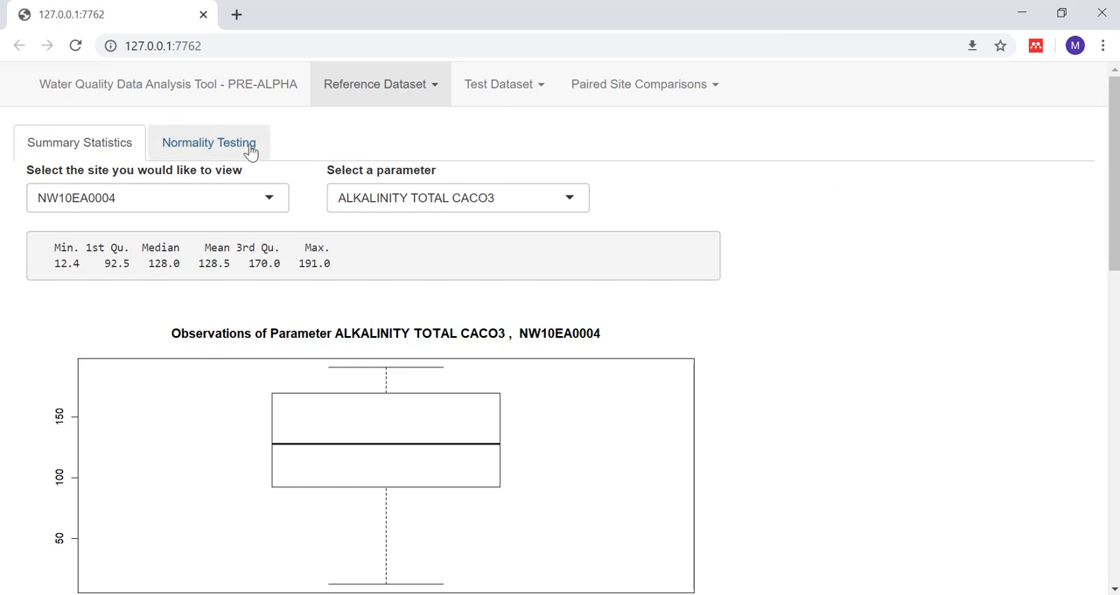
# Step: Switch to Normality Testing and examine the alkalinity histogram and Shapiro-Wilk test results for site NW10EA0004
pyautogui.click(213, 155)
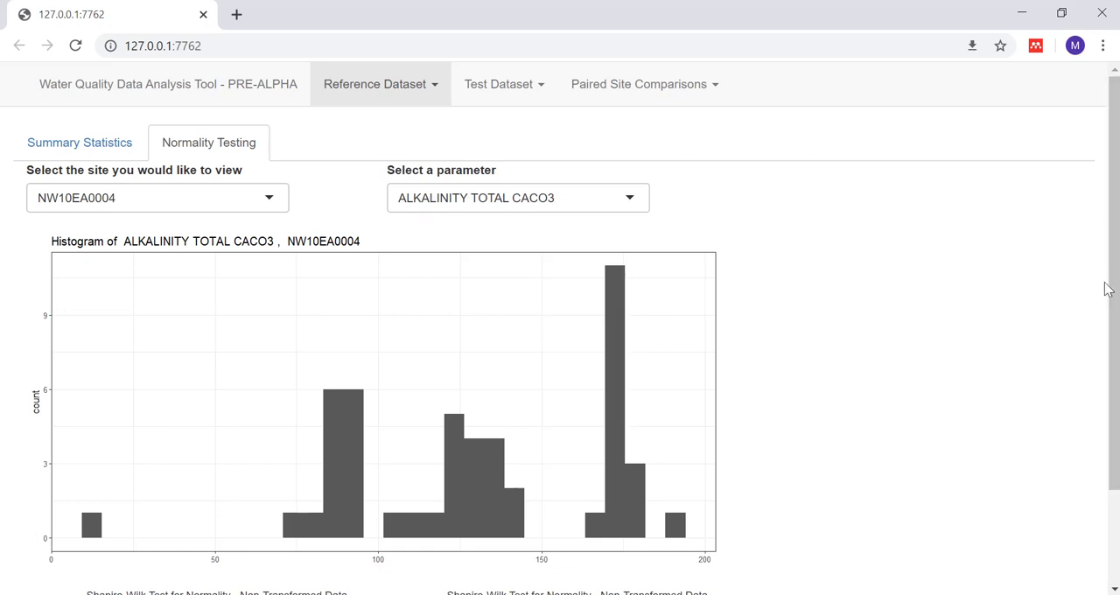
pyautogui.moveTo(1108, 287); pyautogui.dragTo(1117, 322)
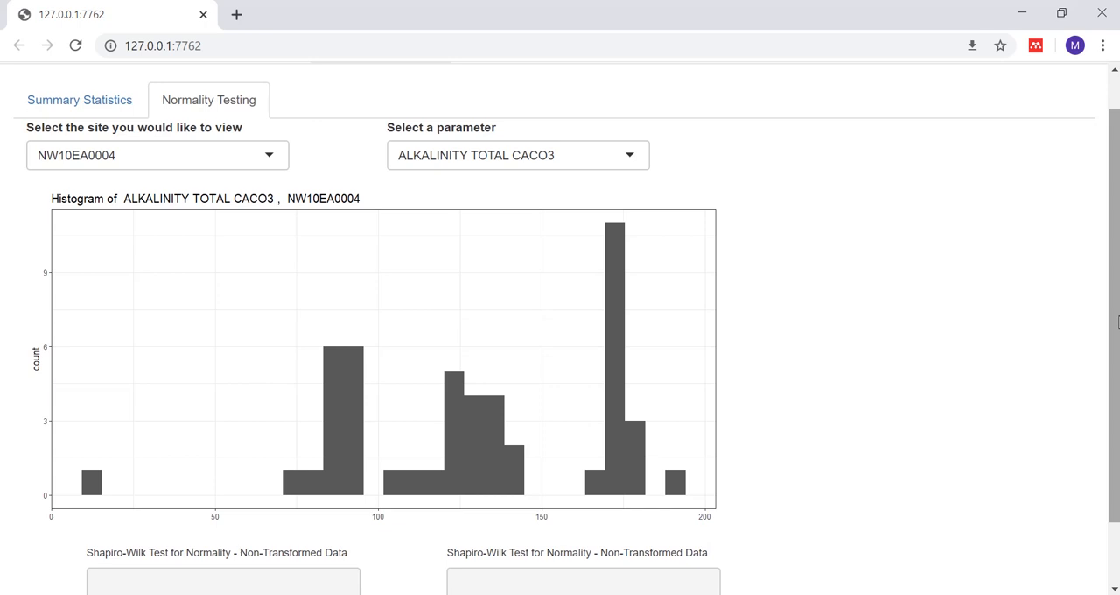
pyautogui.moveTo(1117, 321); pyautogui.dragTo(1115, 411)
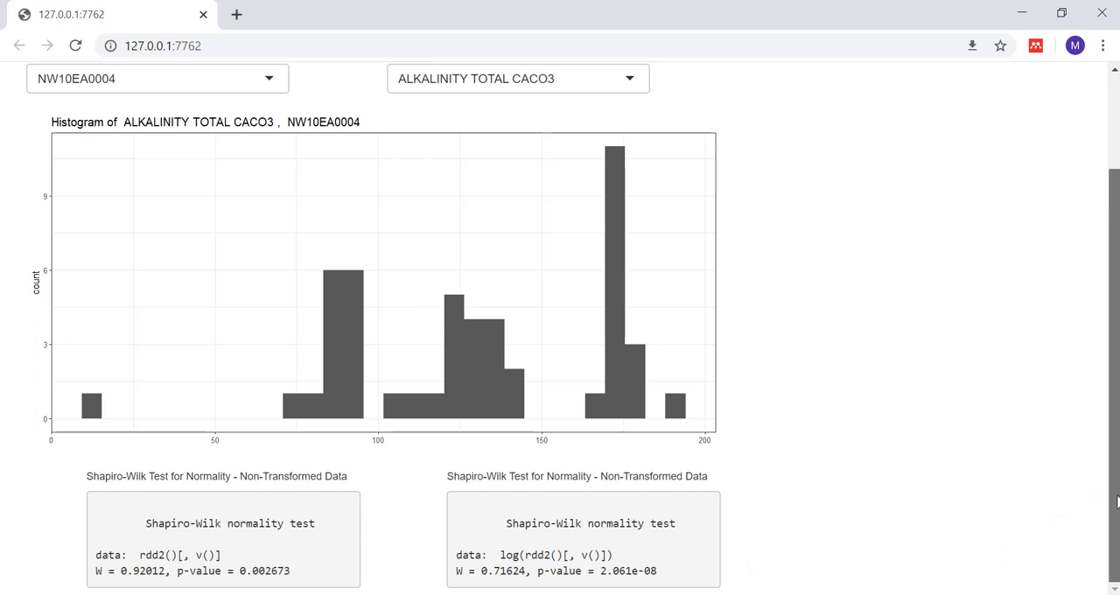
pyautogui.moveTo(1117, 501); pyautogui.dragTo(1118, 313)
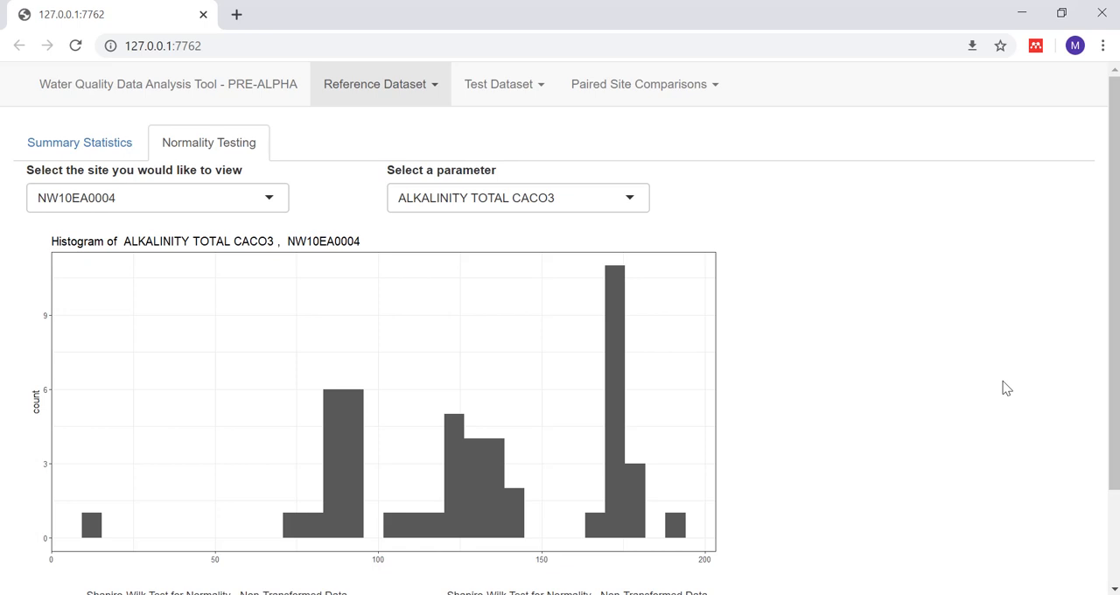
# Step: Go to the reference dataset's Temporal Coverage Summary and choose summary by group (C) with PROV_TERR as the group column
pyautogui.click(420, 88)
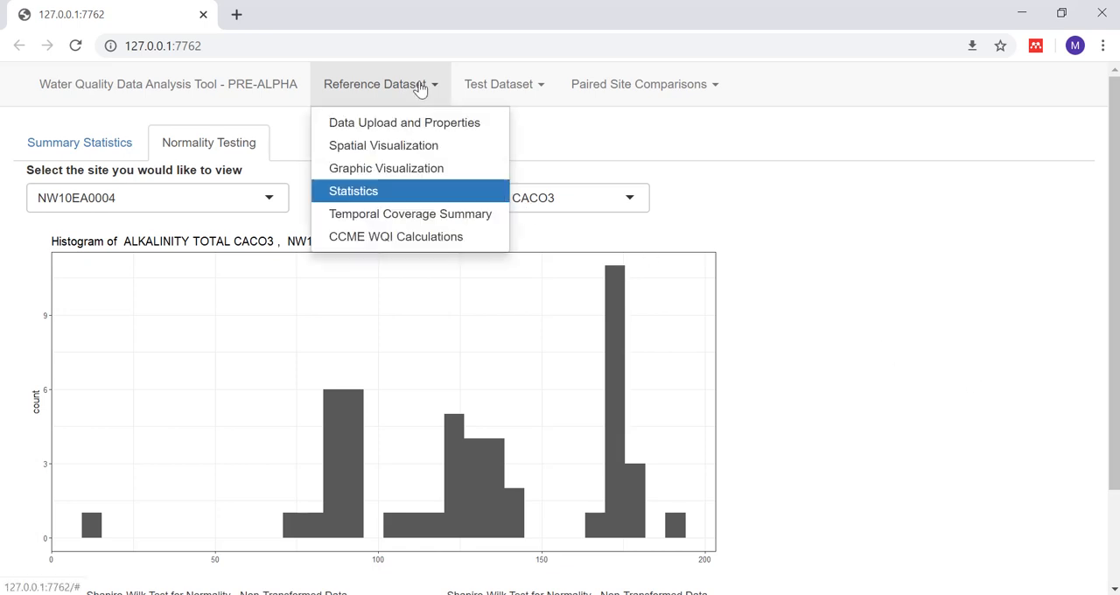
pyautogui.click(371, 215)
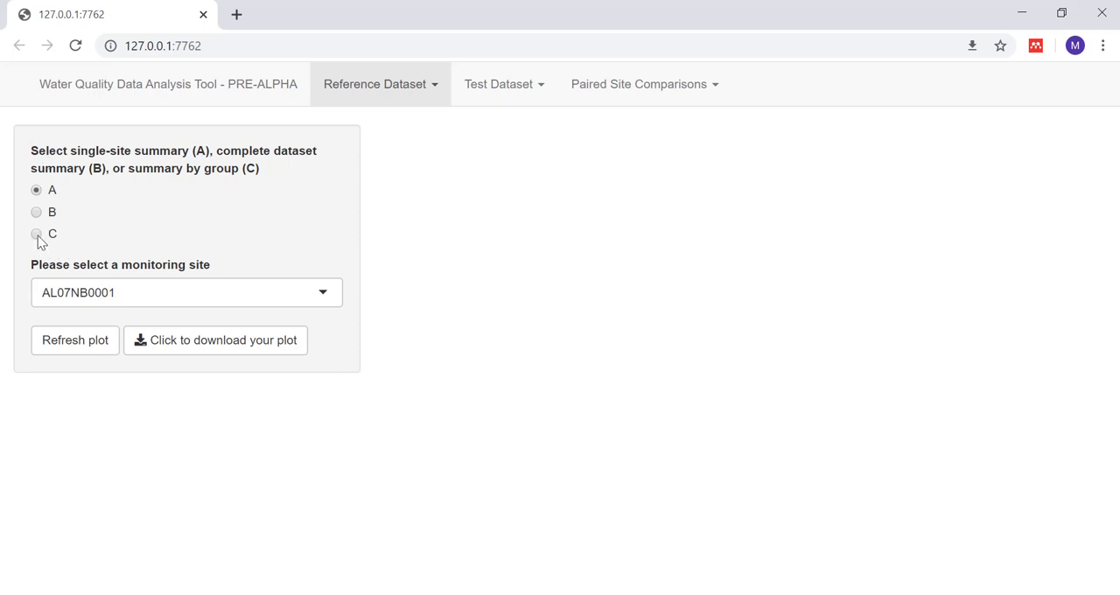
pyautogui.click(37, 236)
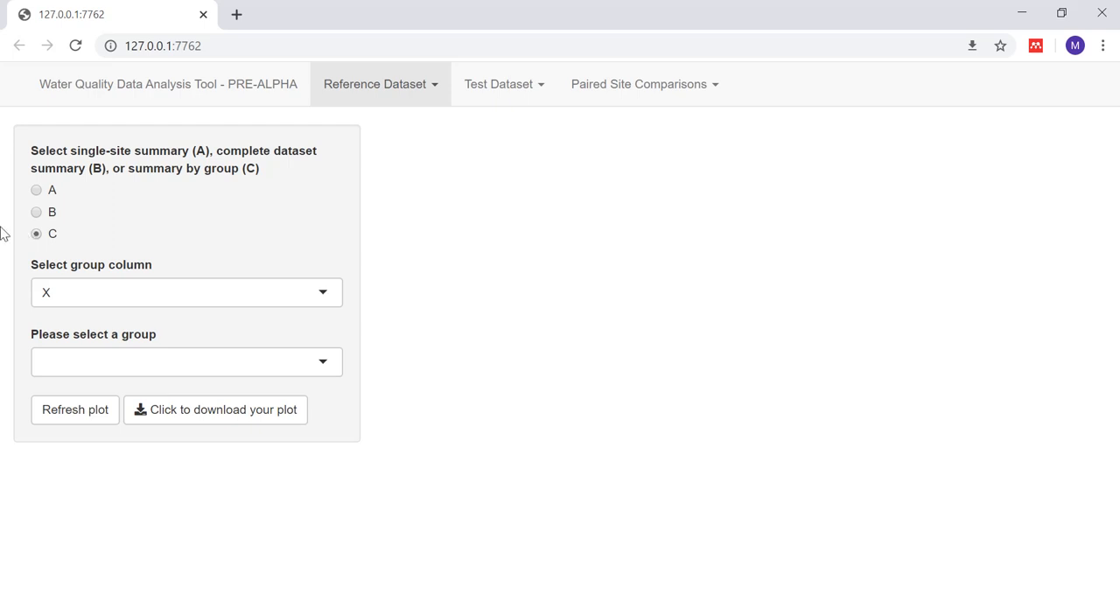
pyautogui.click(323, 298)
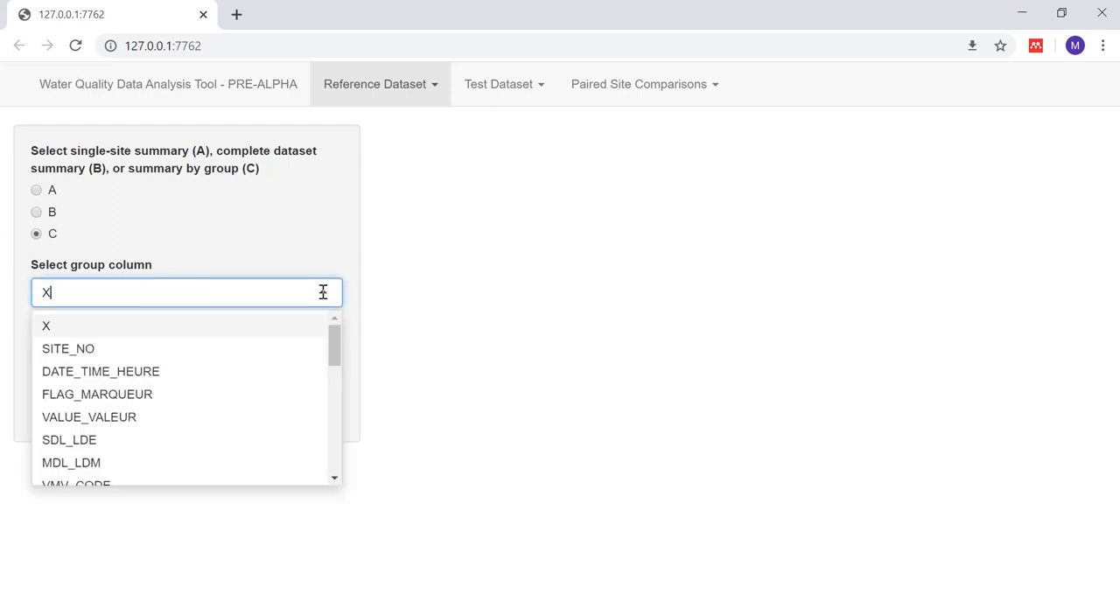
pyautogui.press('BackSpace')
pyautogui.write('pro')
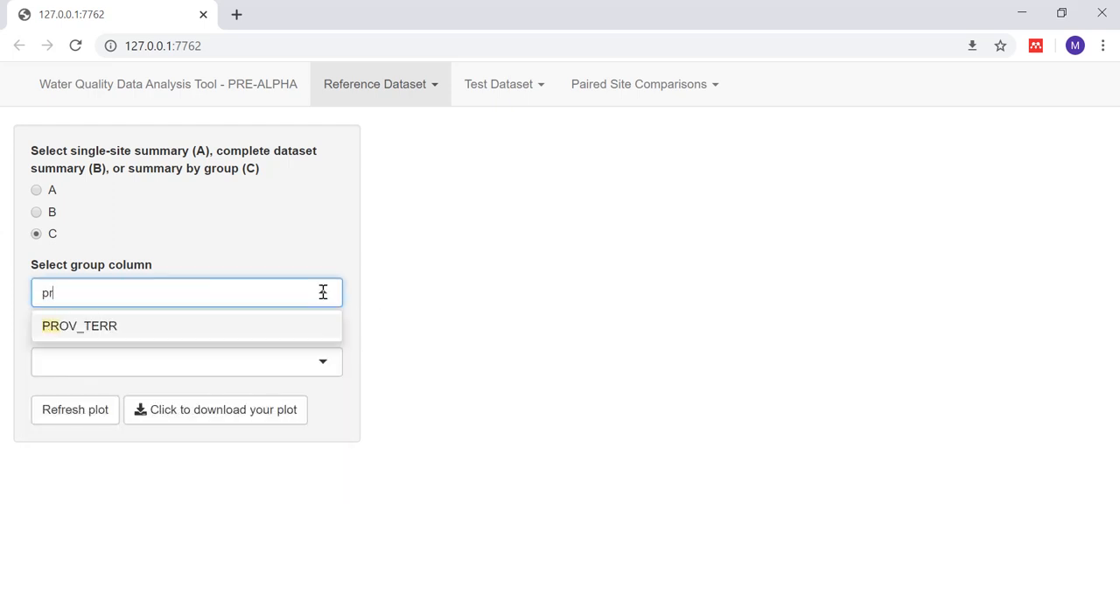
pyautogui.click(274, 328)
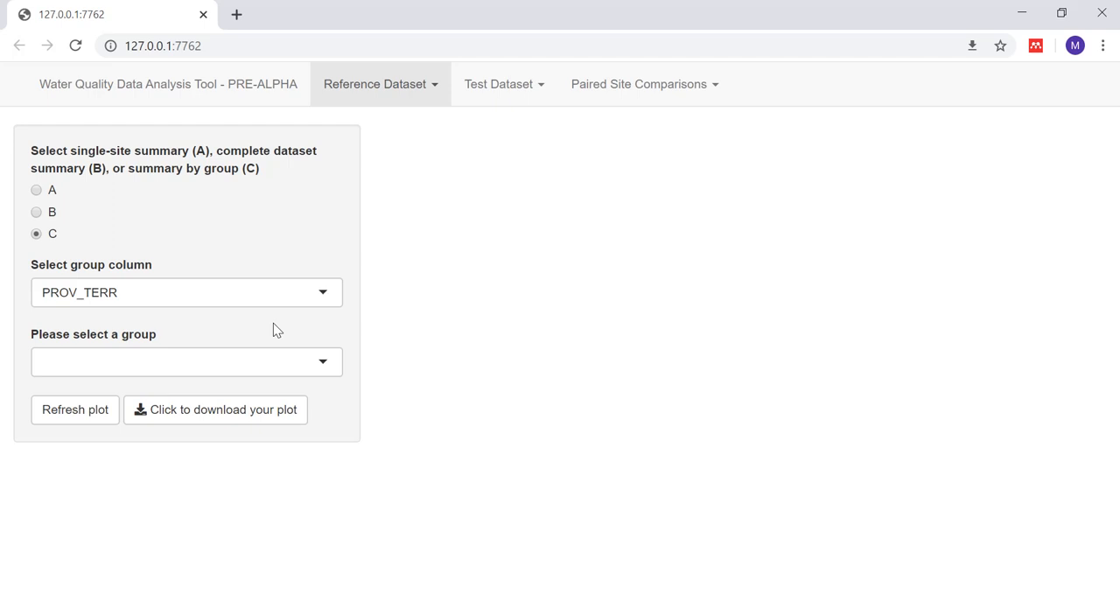
# Step: Plot the monthly observation counts for the NT group
pyautogui.click(324, 362)
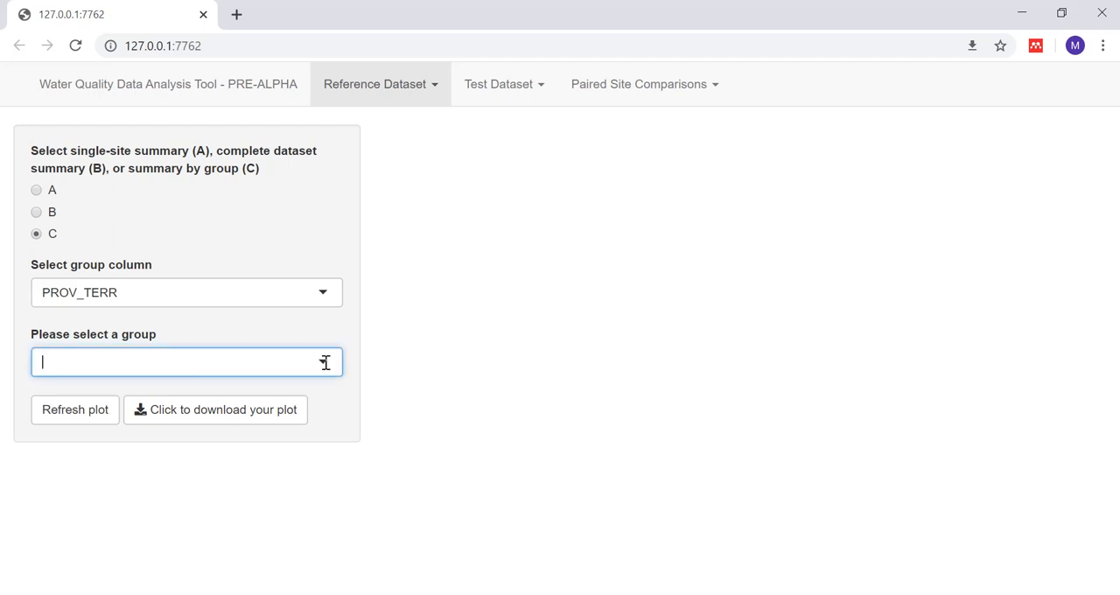
pyautogui.click(77, 422)
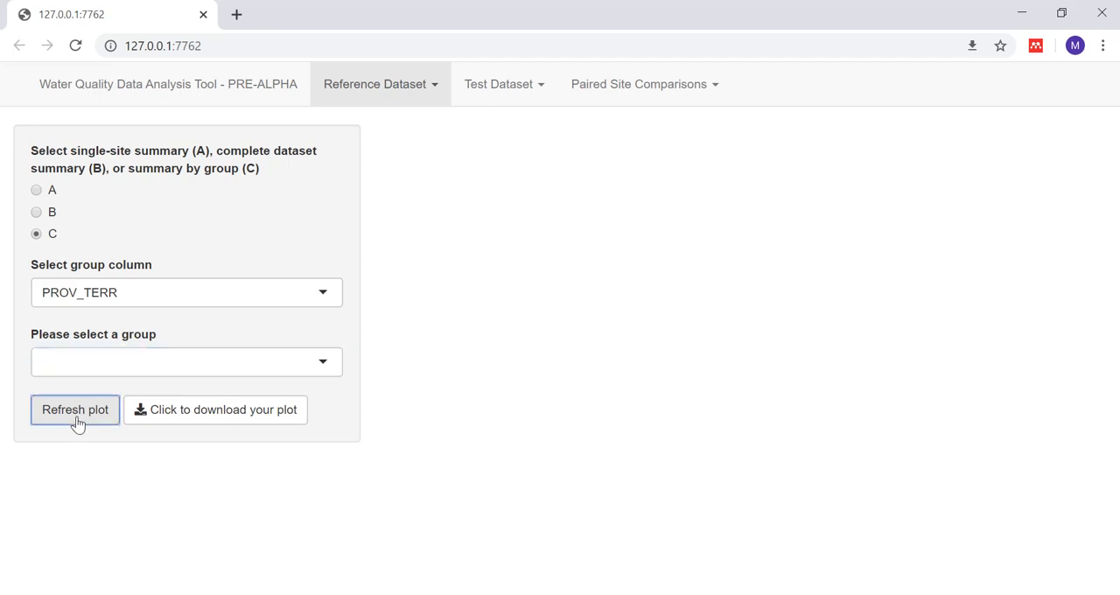
pyautogui.click(323, 370)
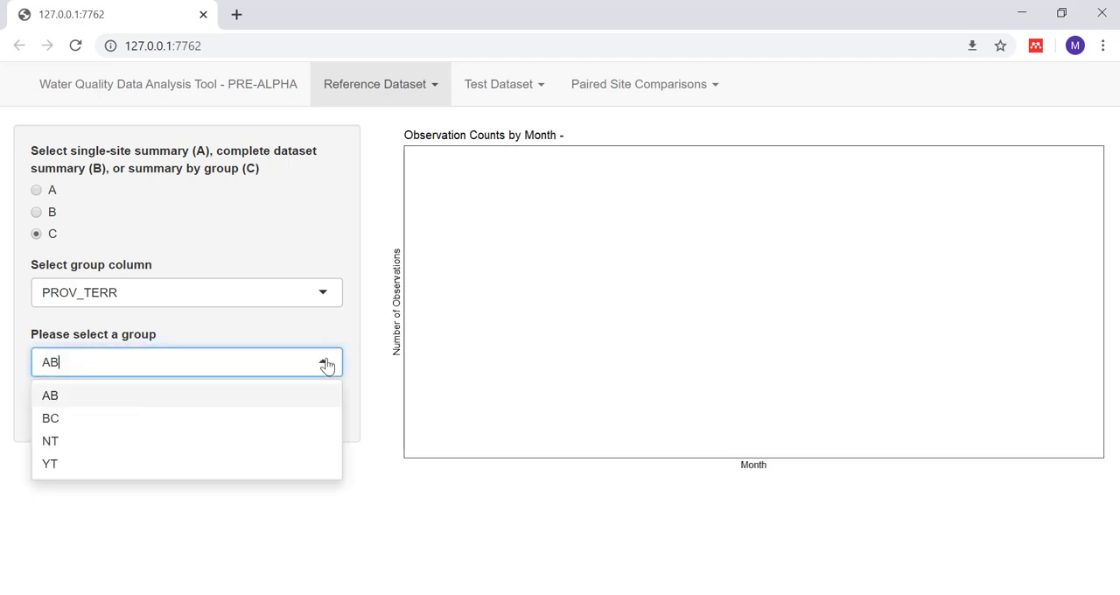
pyautogui.click(80, 443)
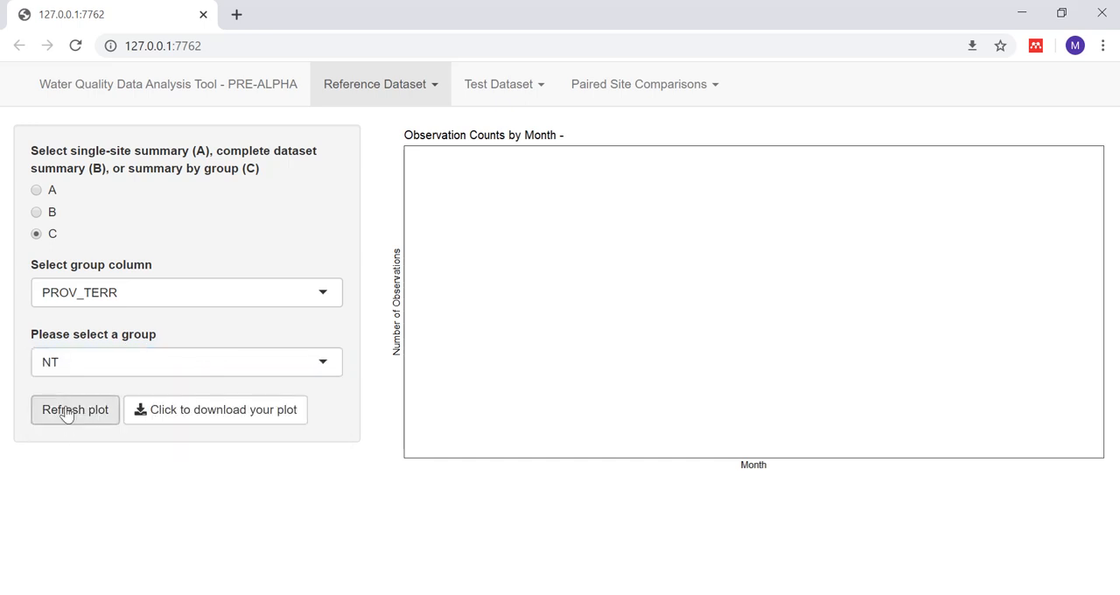
pyautogui.click(67, 413)
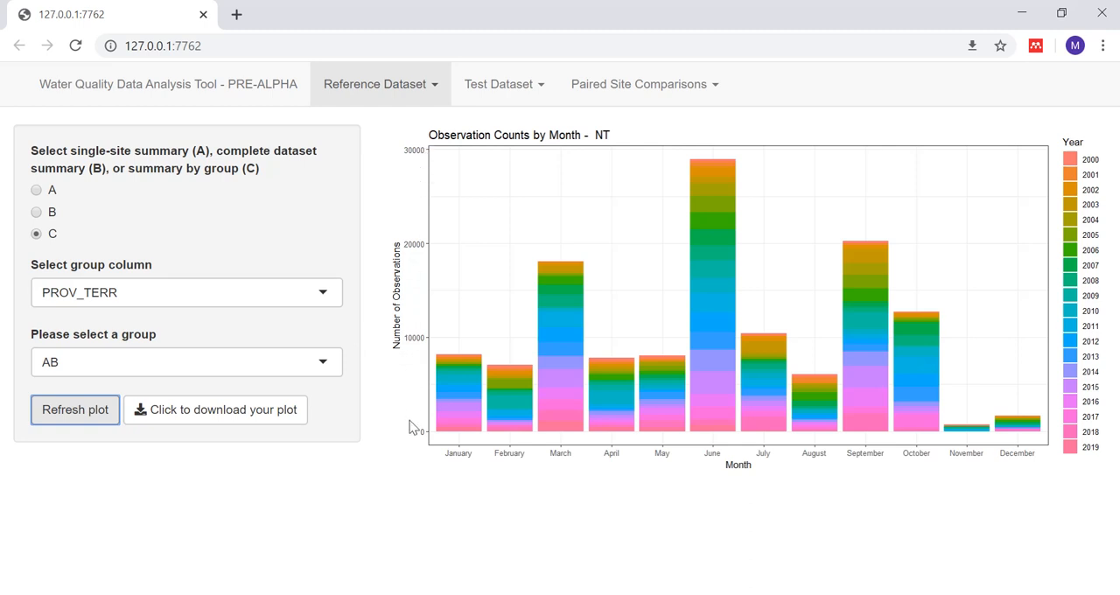
# Step: Switch to the single-site summary (A) and plot the monthly observation counts for site NW10ED0002
pyautogui.click(36, 191)
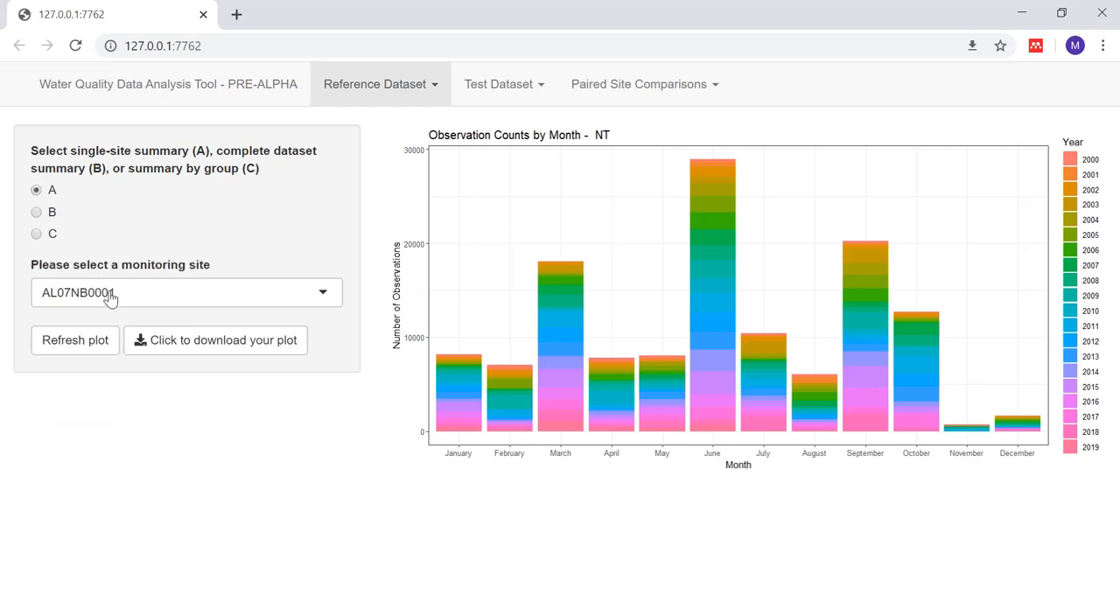
pyautogui.click(326, 294)
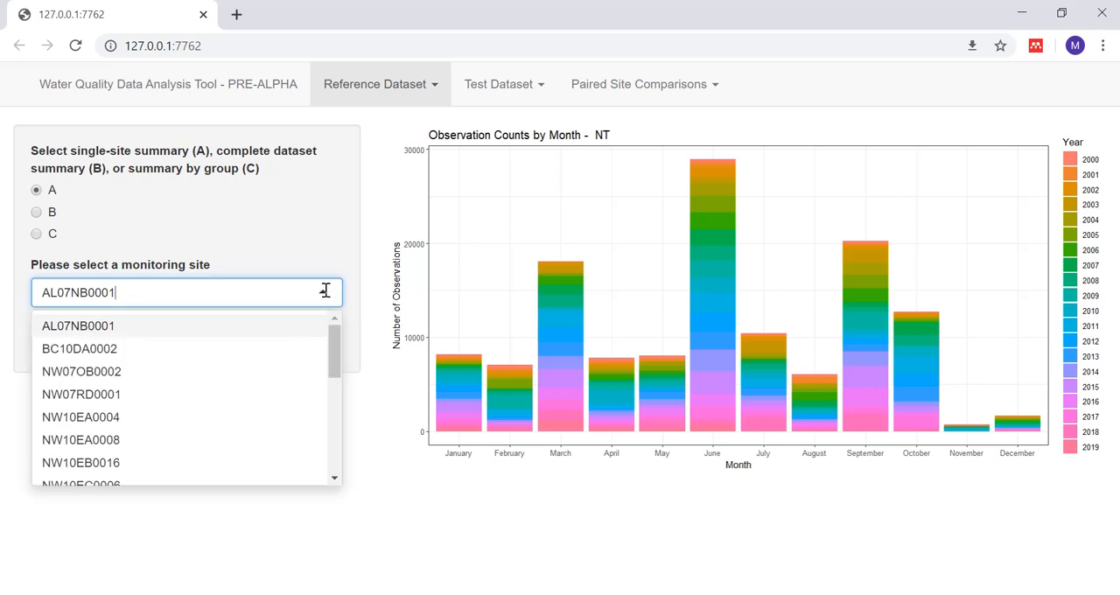
pyautogui.moveTo(332, 344); pyautogui.dragTo(336, 415)
pyautogui.click(167, 394)
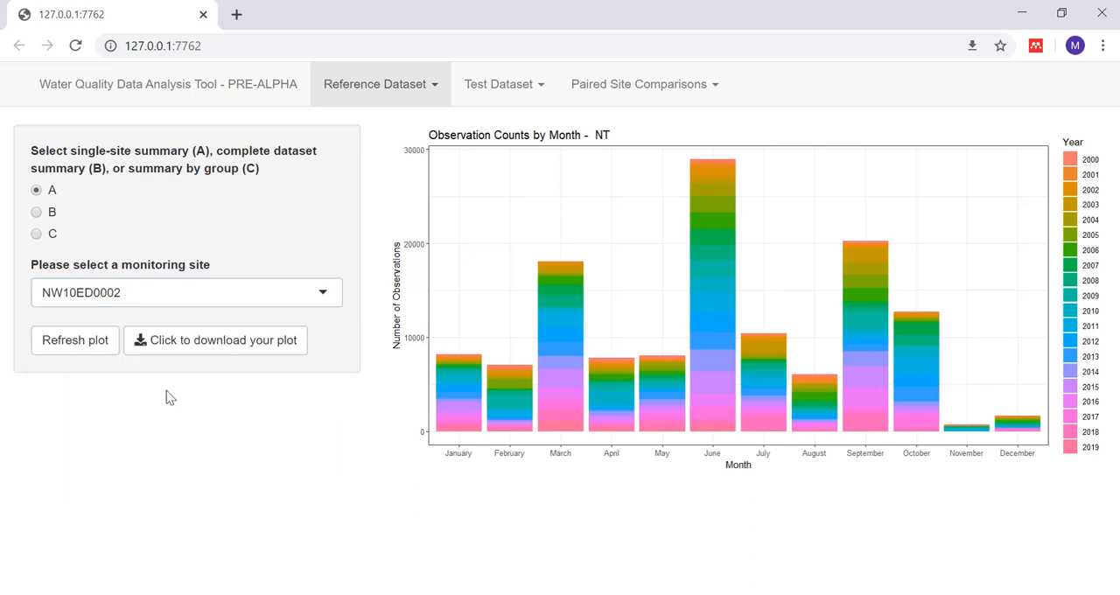
pyautogui.click(70, 340)
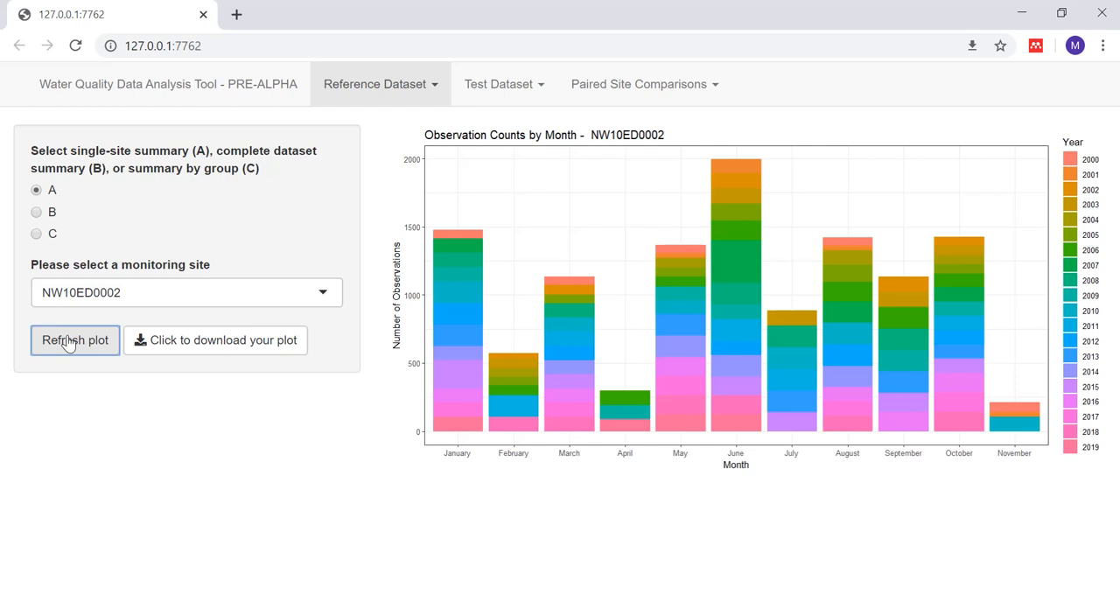
# Step: Plot the observation counts for the complete dataset (B), and start the plot download but cancel saving the PNG image
pyautogui.click(35, 214)
pyautogui.click(77, 276)
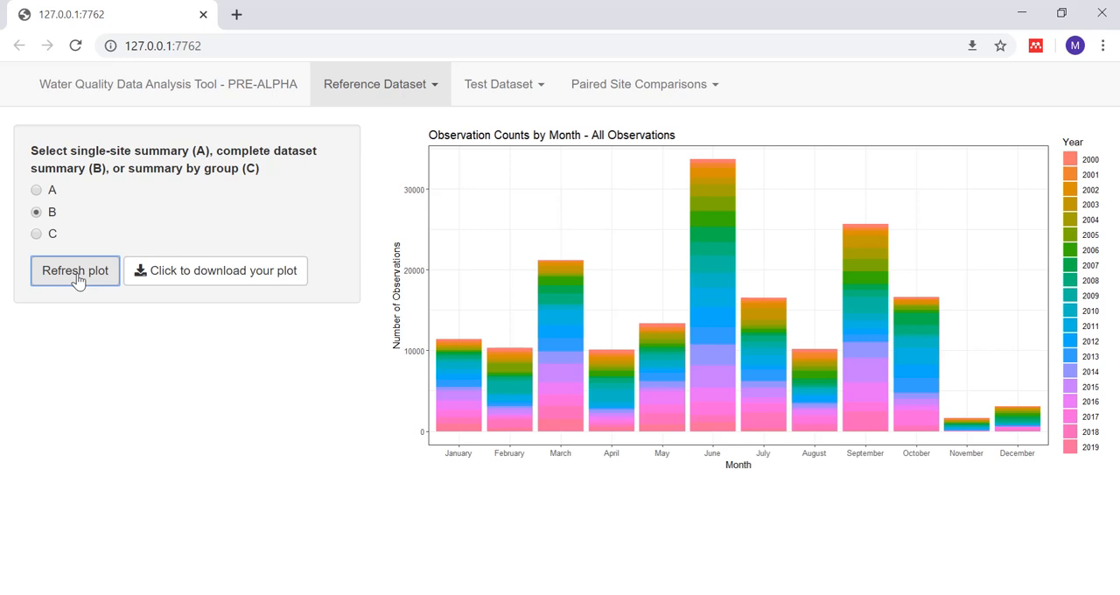
pyautogui.click(230, 277)
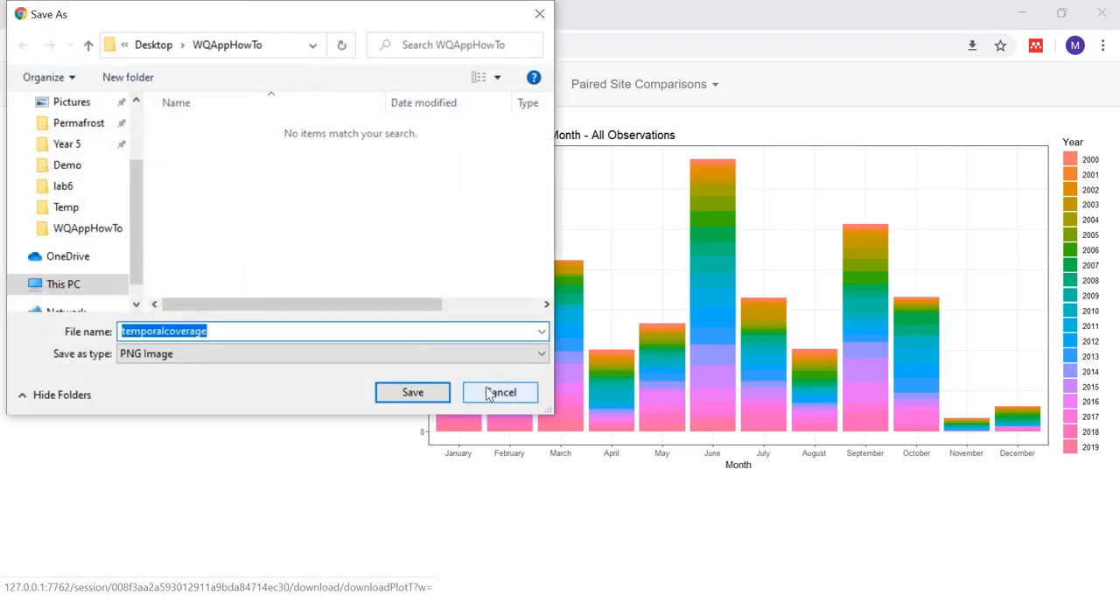
pyautogui.click(490, 393)
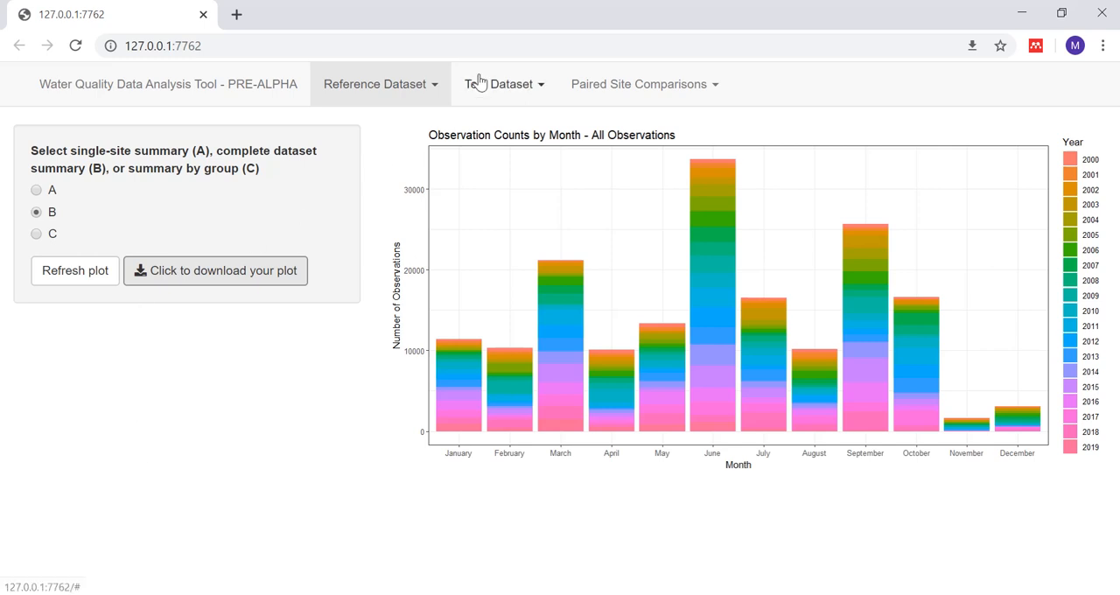
# Step: Go to the test dataset's Data Upload and Properties page and upload the cbmgrab CSV file
pyautogui.click(511, 85)
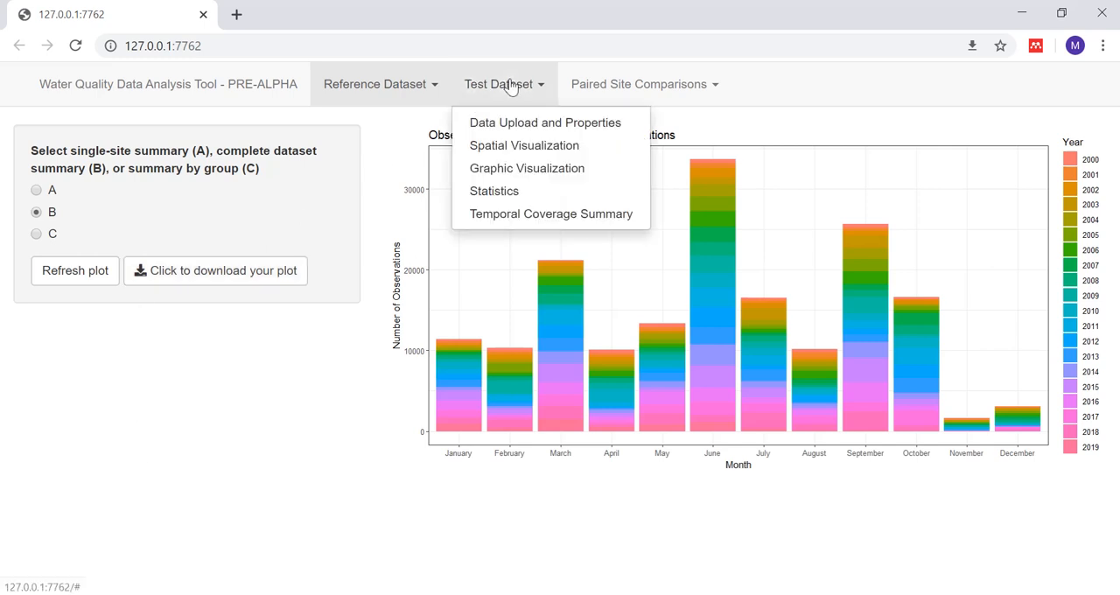
pyautogui.click(515, 128)
pyautogui.click(80, 180)
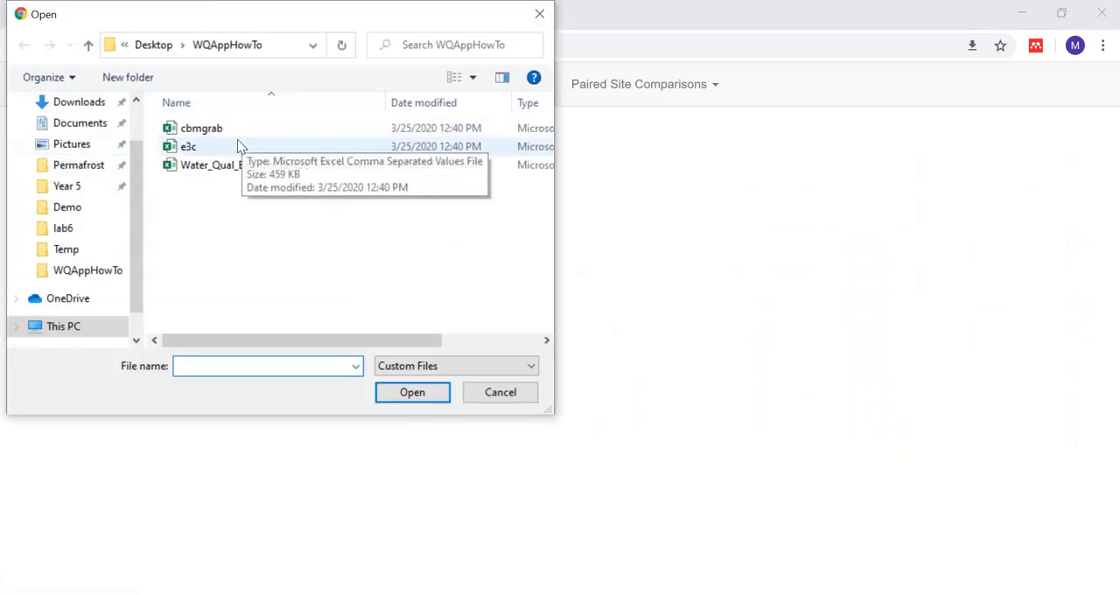
pyautogui.click(231, 130)
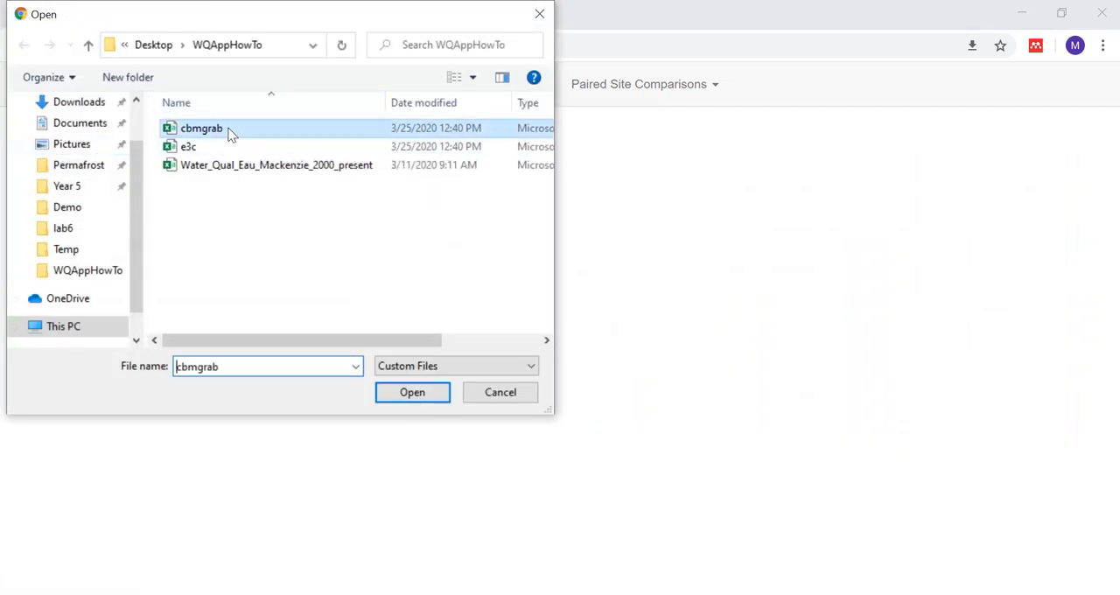
pyautogui.click(409, 394)
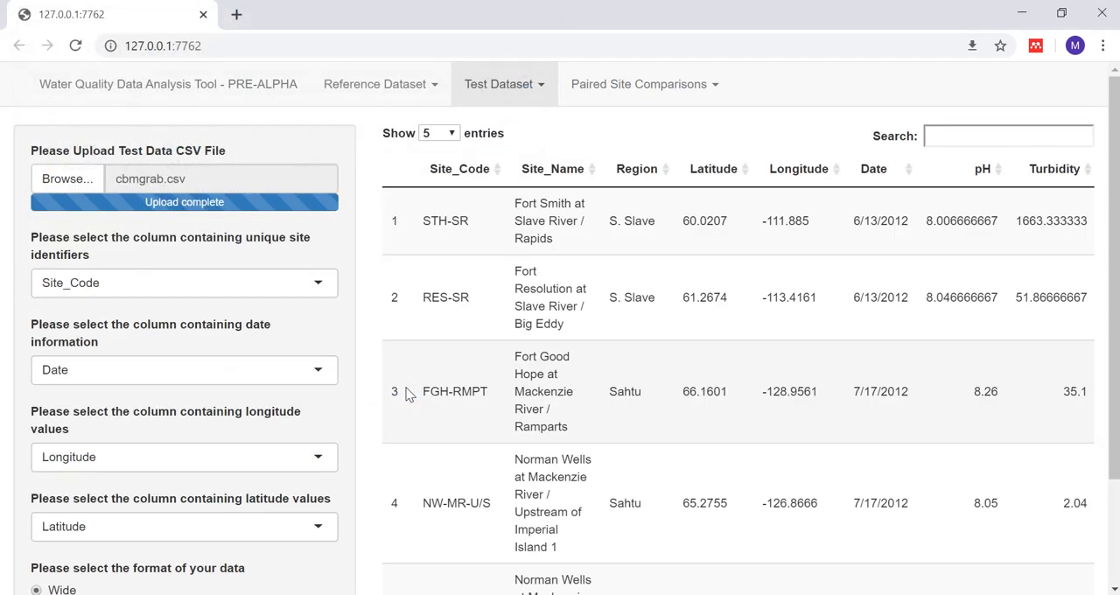
# Step: Review the test data table's columns and submit the Site_Code, Date, Longitude and Latitude column selections with the Wide format
pyautogui.scroll(-1, 110, 532)
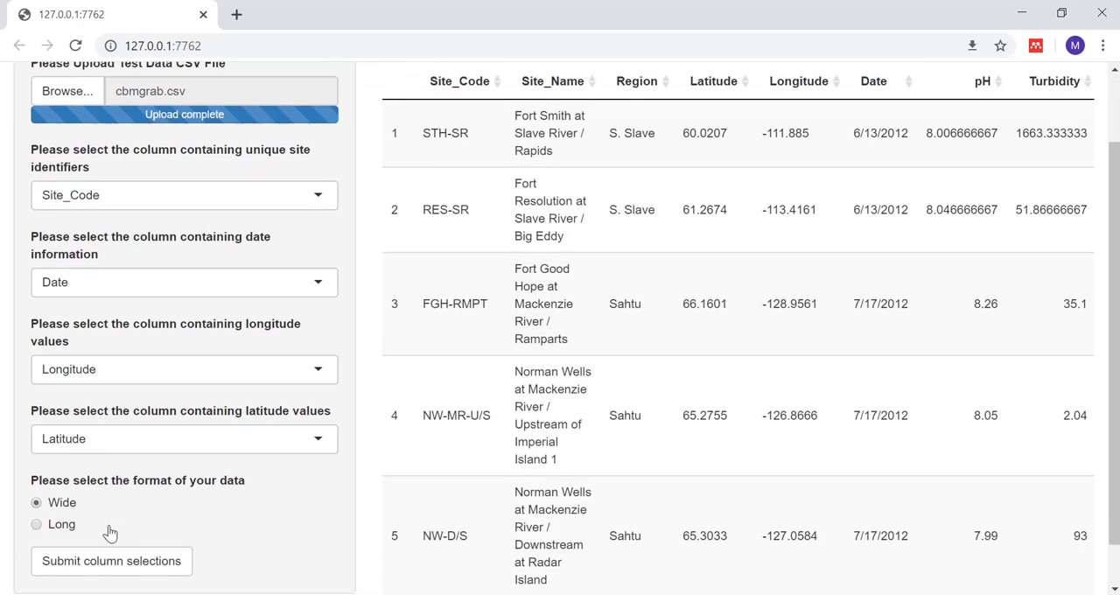
pyautogui.scroll(-1, 110, 532)
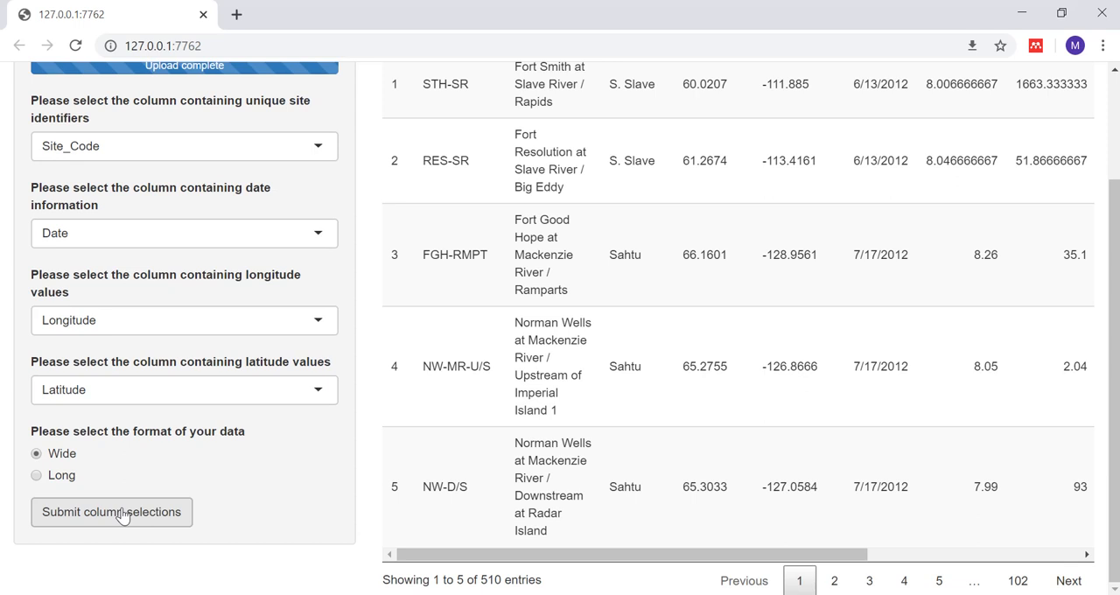
pyautogui.moveTo(836, 554); pyautogui.dragTo(923, 553)
pyautogui.moveTo(1114, 376); pyautogui.dragTo(1050, 267)
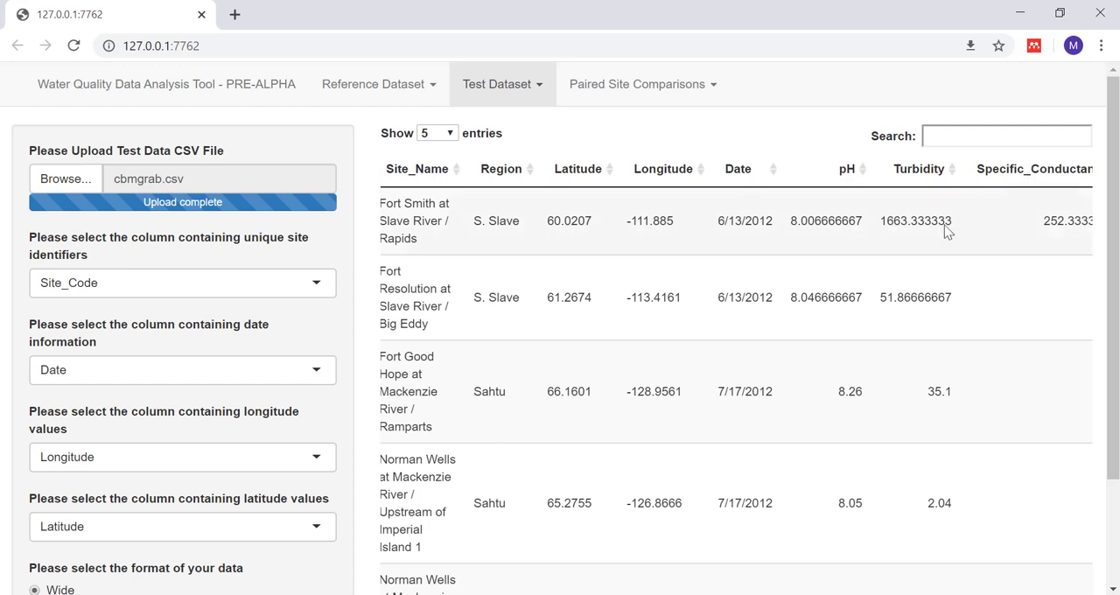
pyautogui.moveTo(1114, 268); pyautogui.dragTo(1116, 371)
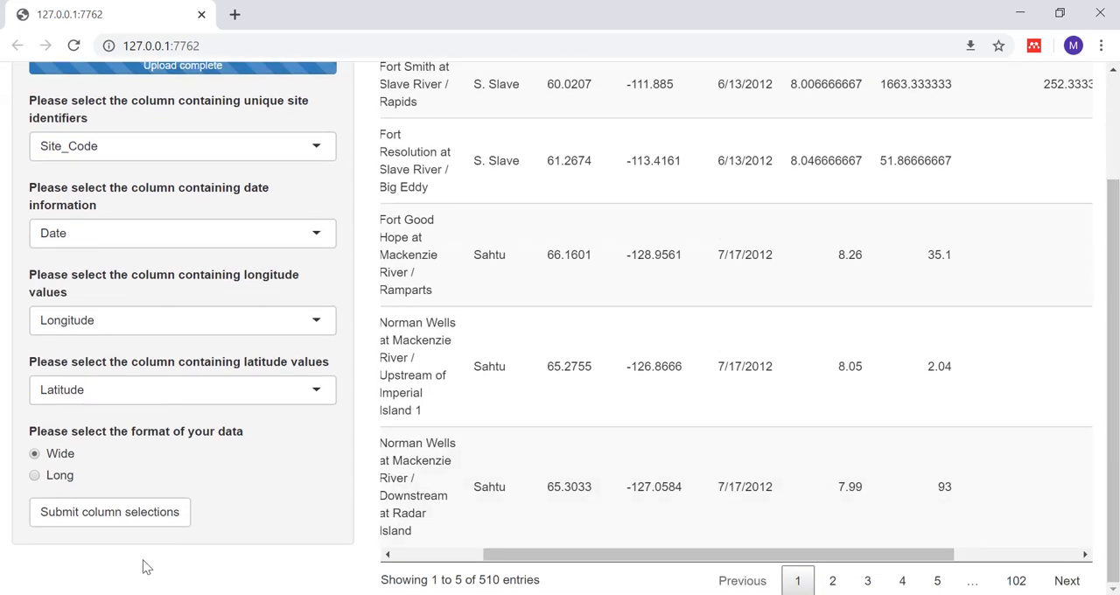
pyautogui.click(85, 519)
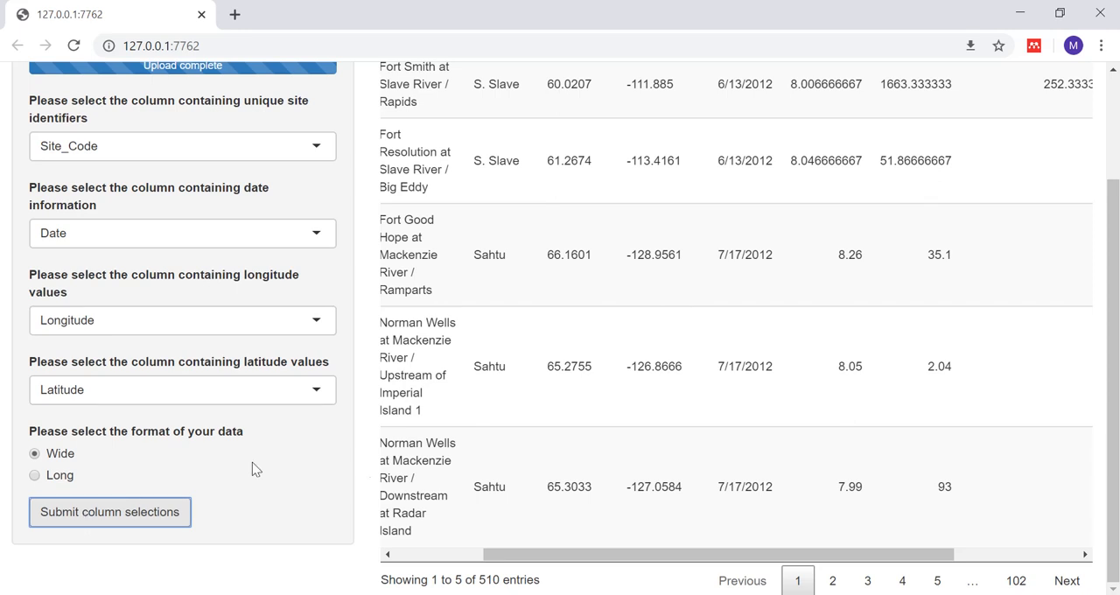
# Step: Go to Site Pairings under Paired Site Comparisons and generate site pairs with a maximum Euclidean distance of 2 km
pyautogui.scroll(2, 1116, 424)
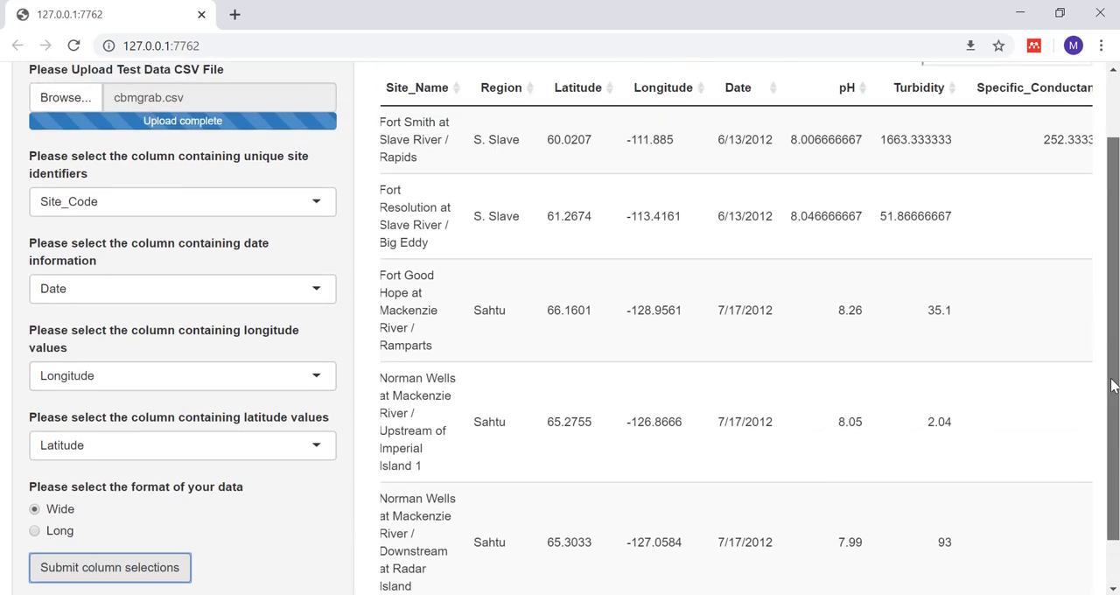
pyautogui.click(641, 85)
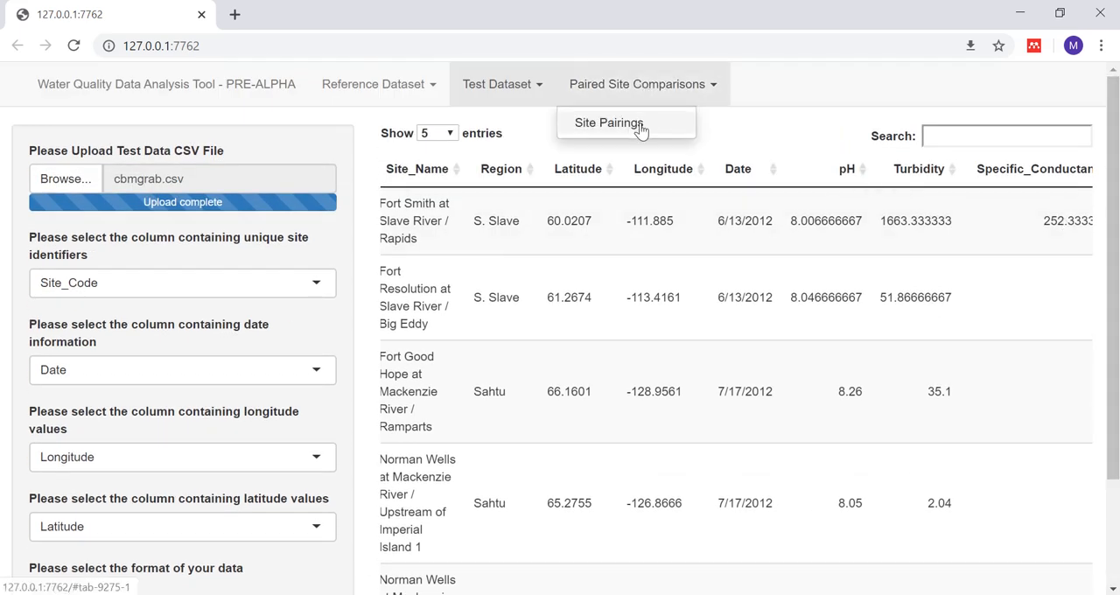
pyautogui.click(641, 125)
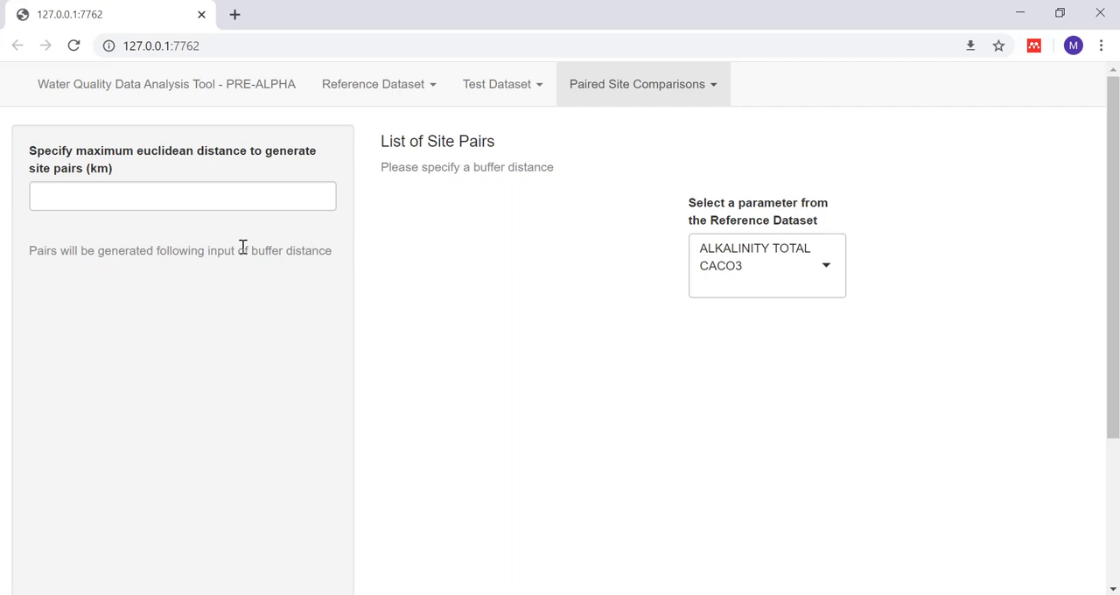
pyautogui.click(179, 193)
pyautogui.write('2')
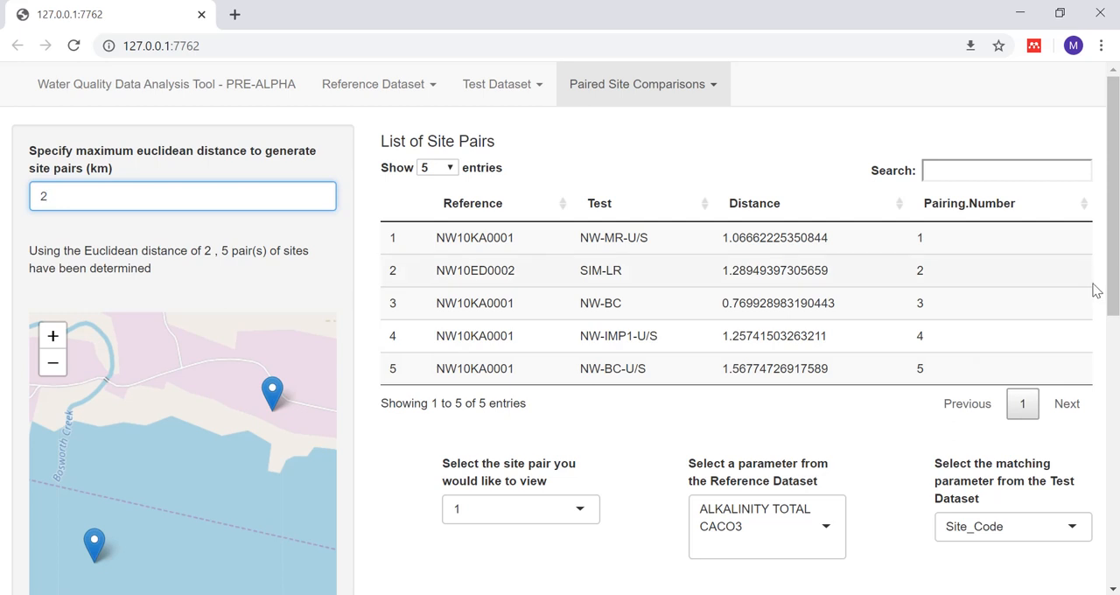
# Step: Select site pair 2 and identify the marker beside the Mackenzie Highway crossing on the pair's map
pyautogui.moveTo(1115, 263); pyautogui.dragTo(1117, 326)
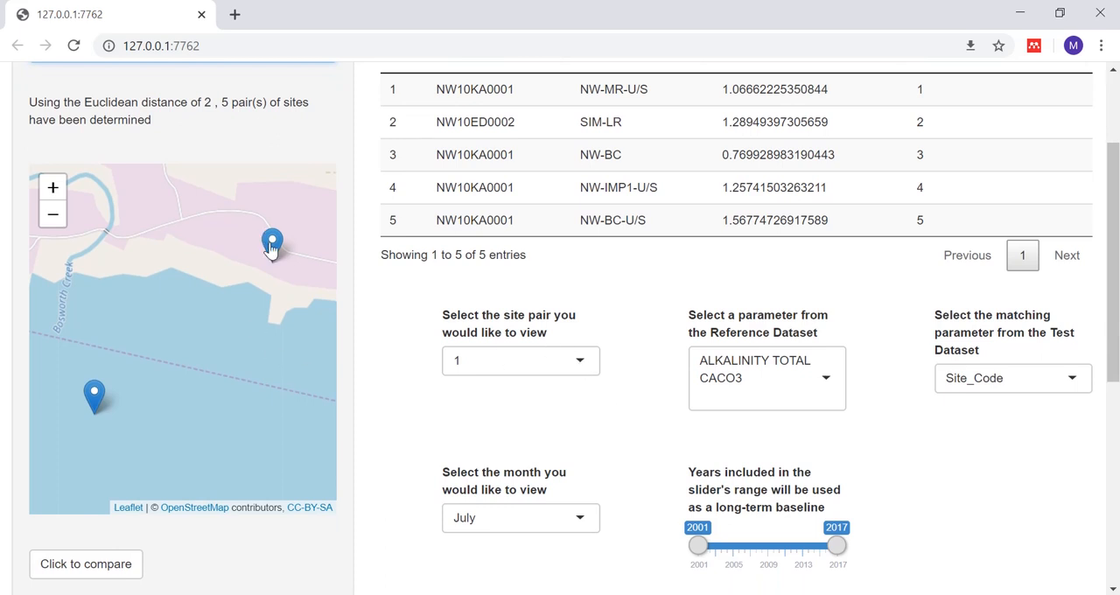
pyautogui.click(583, 364)
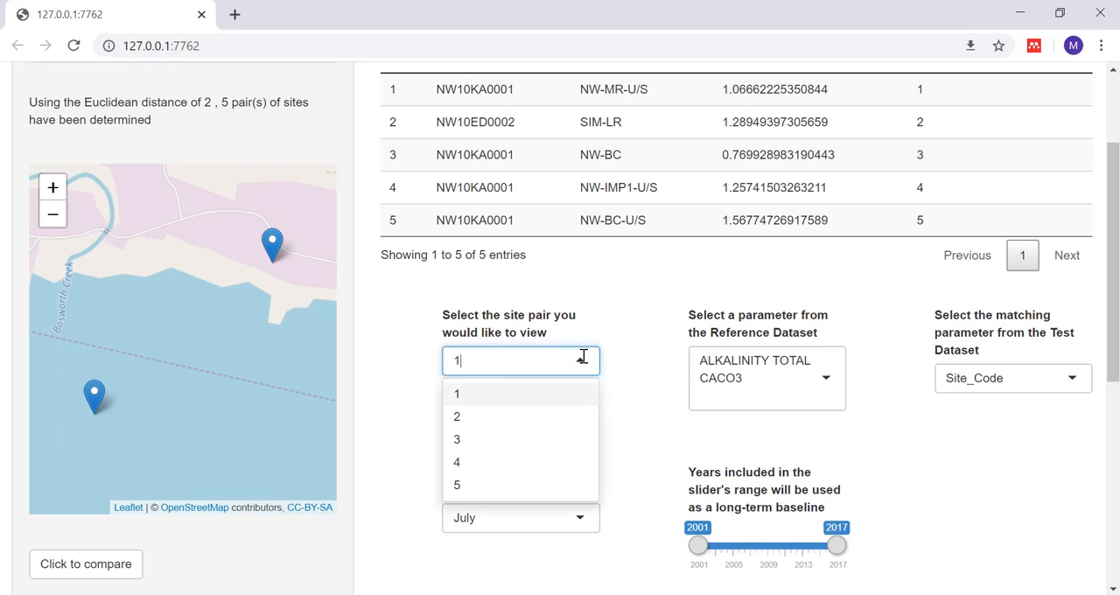
pyautogui.click(486, 422)
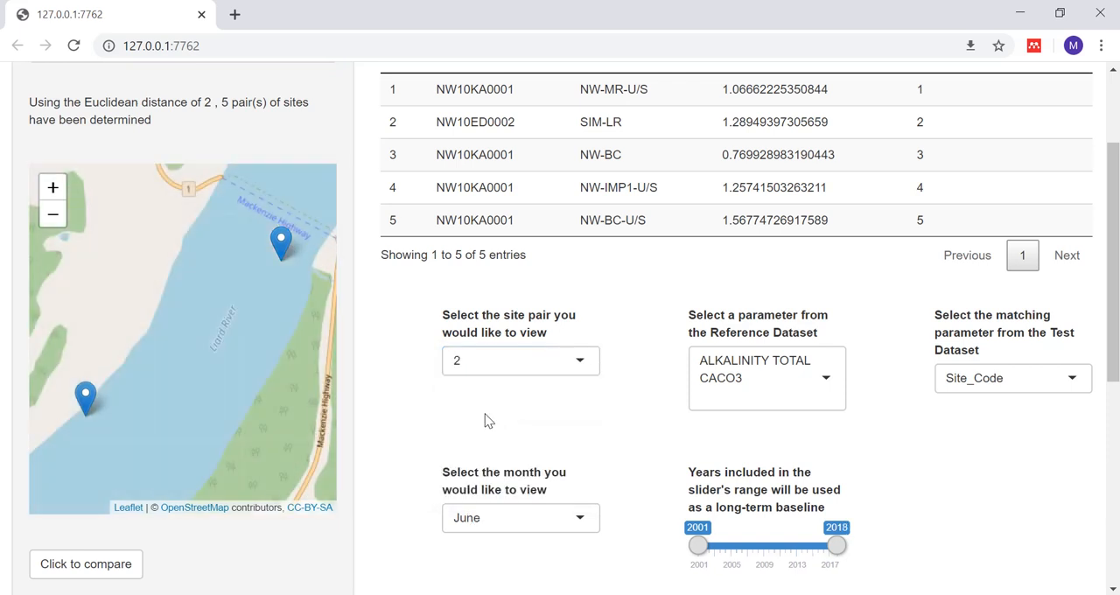
pyautogui.click(280, 245)
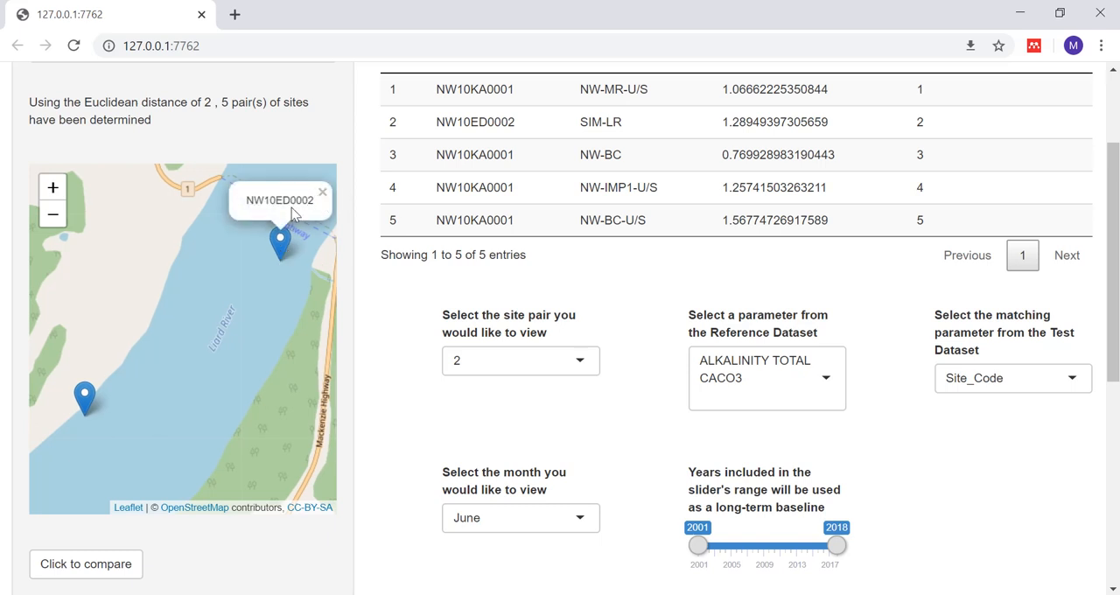
# Step: Identify the other marker of site pair 2, on the riverbank opposite the Mackenzie Highway, on the pair's map
pyautogui.scroll(1, 322, 229)
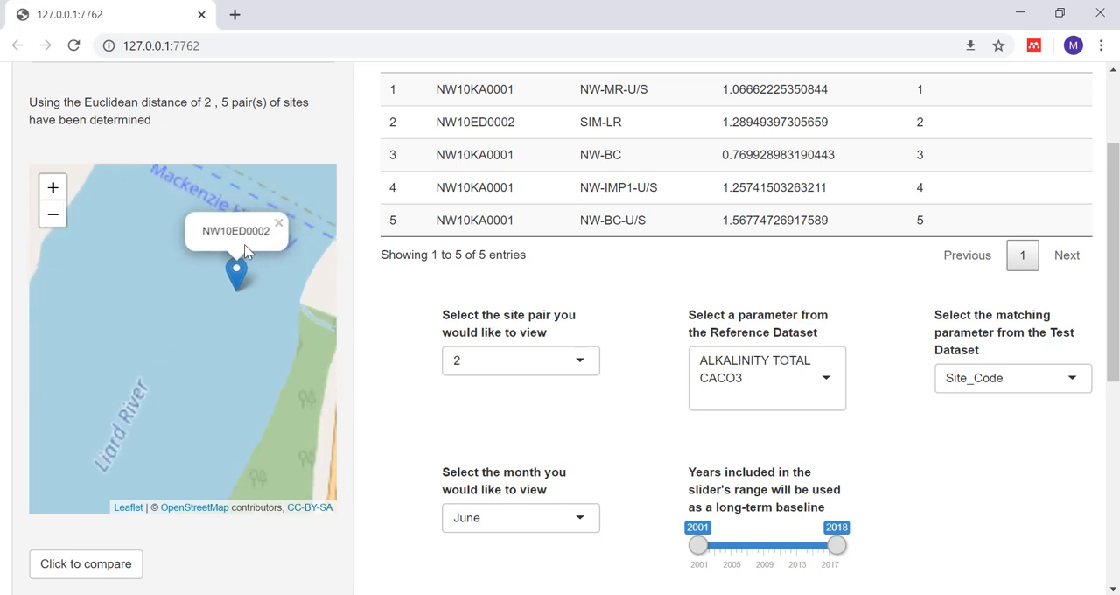
pyautogui.scroll(-1, 243, 245)
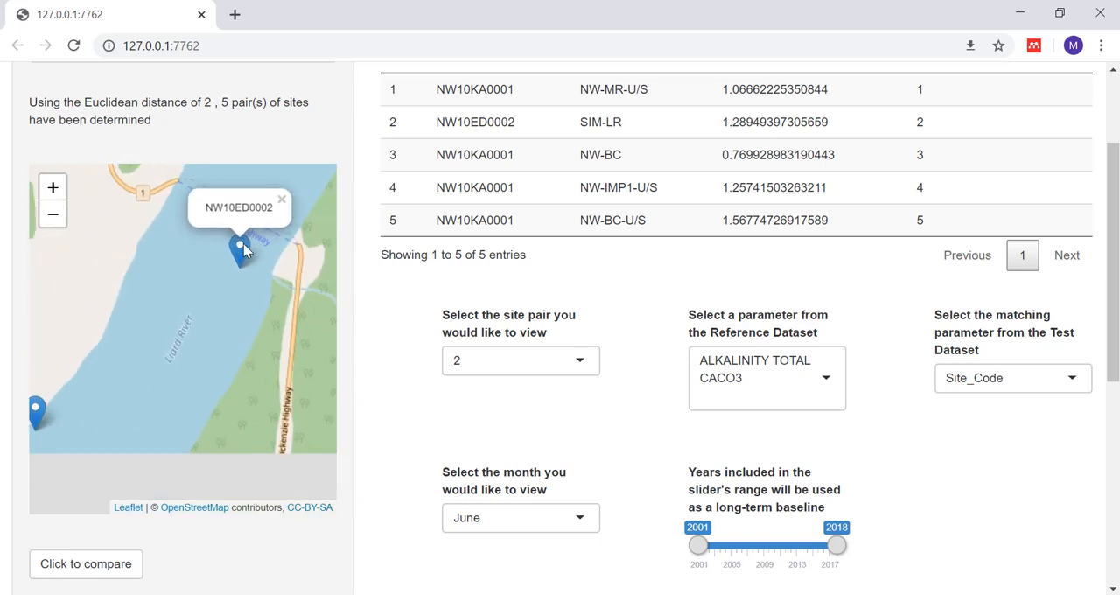
pyautogui.click(44, 405)
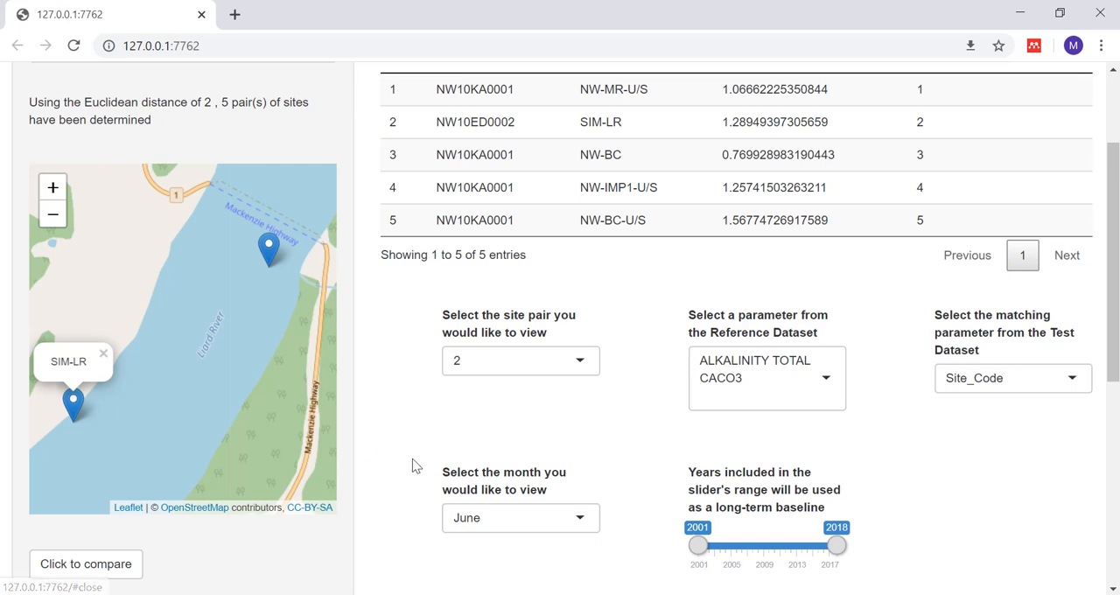
pyautogui.press('Tab')
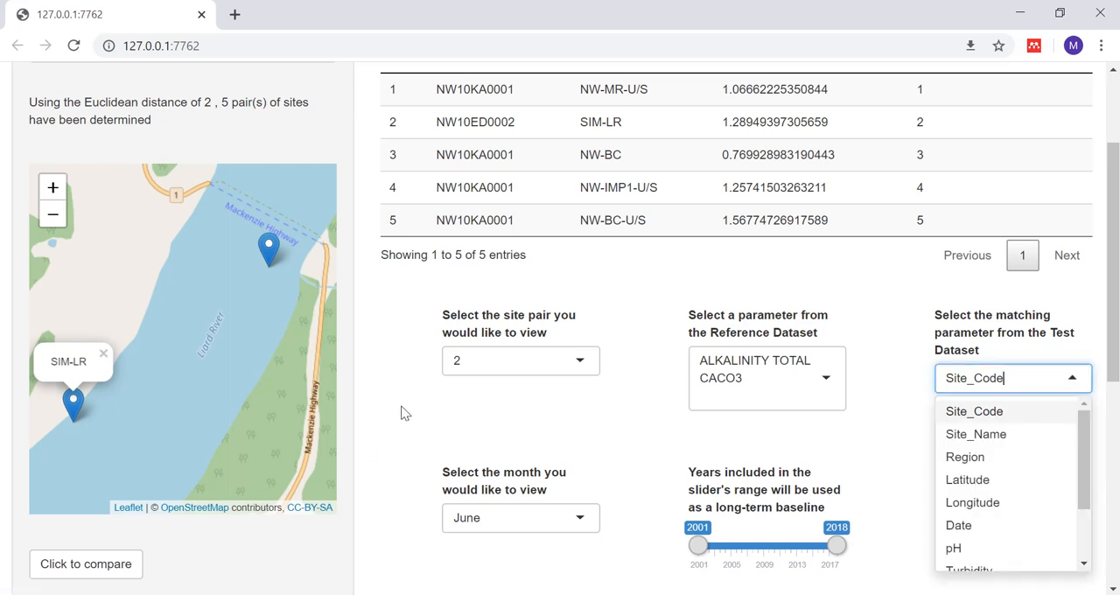
pyautogui.click(396, 470)
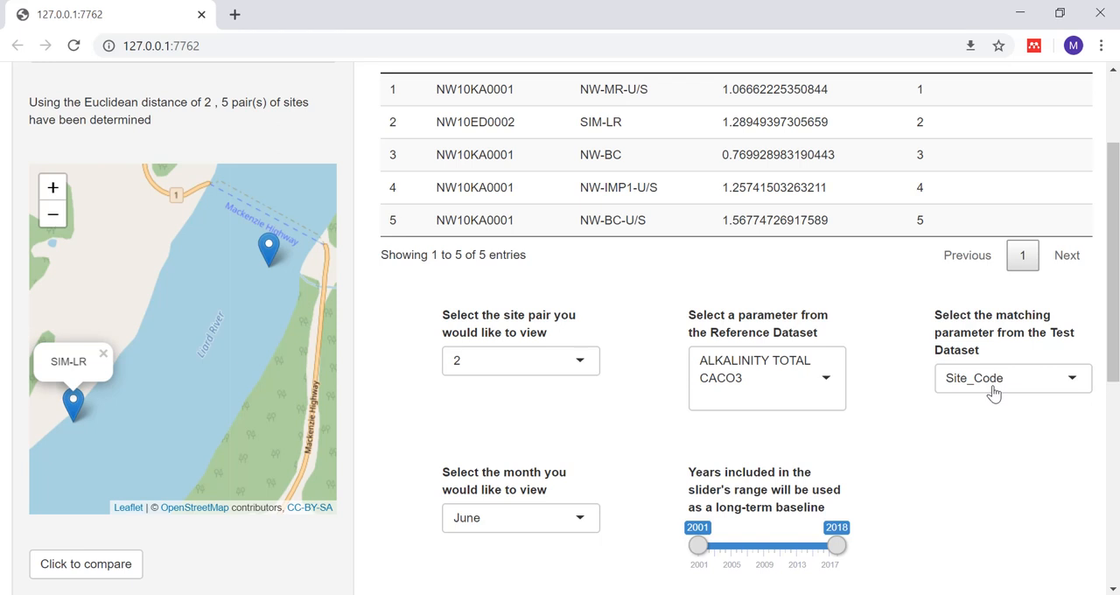
# Step: Choose PH as the reference dataset parameter and pH as the matching test dataset parameter
pyautogui.click(828, 376)
pyautogui.press('BackSpace')
pyautogui.write('ph')
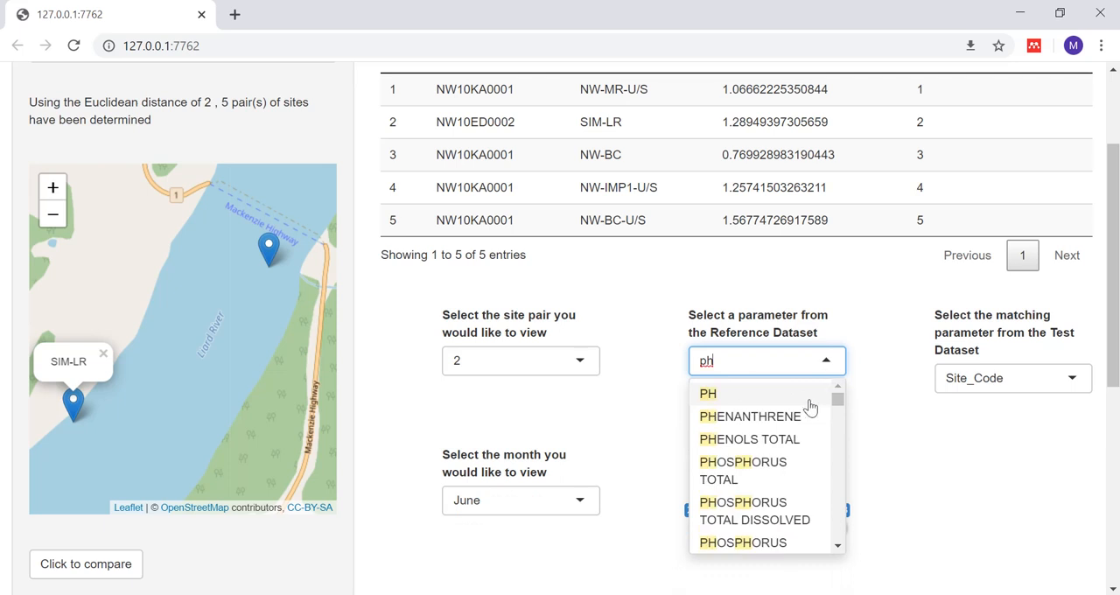
pyautogui.click(802, 400)
pyautogui.click(1022, 385)
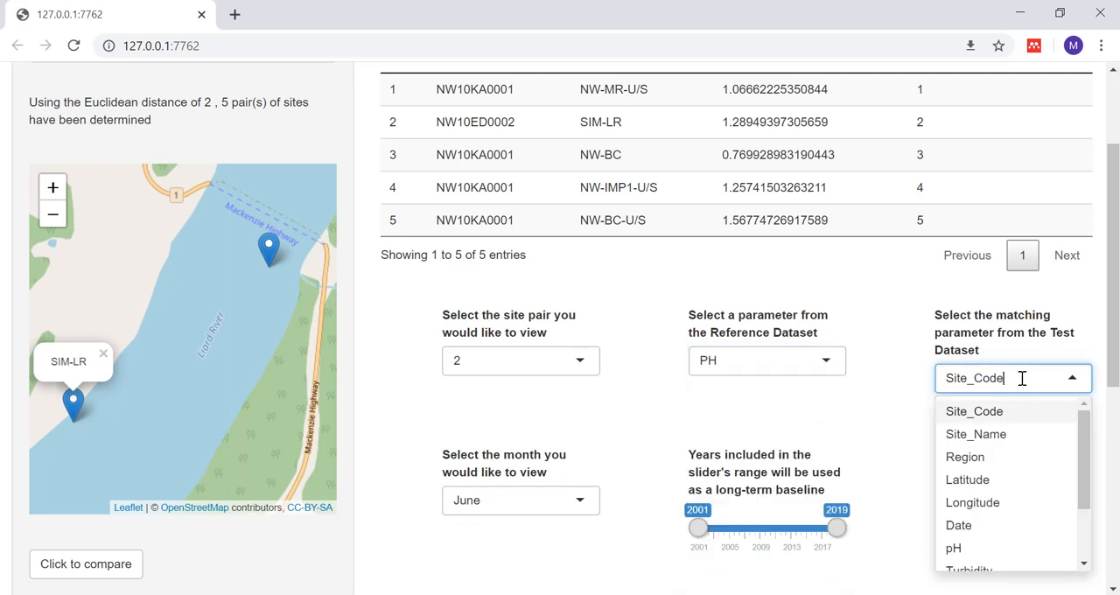
pyautogui.click(987, 550)
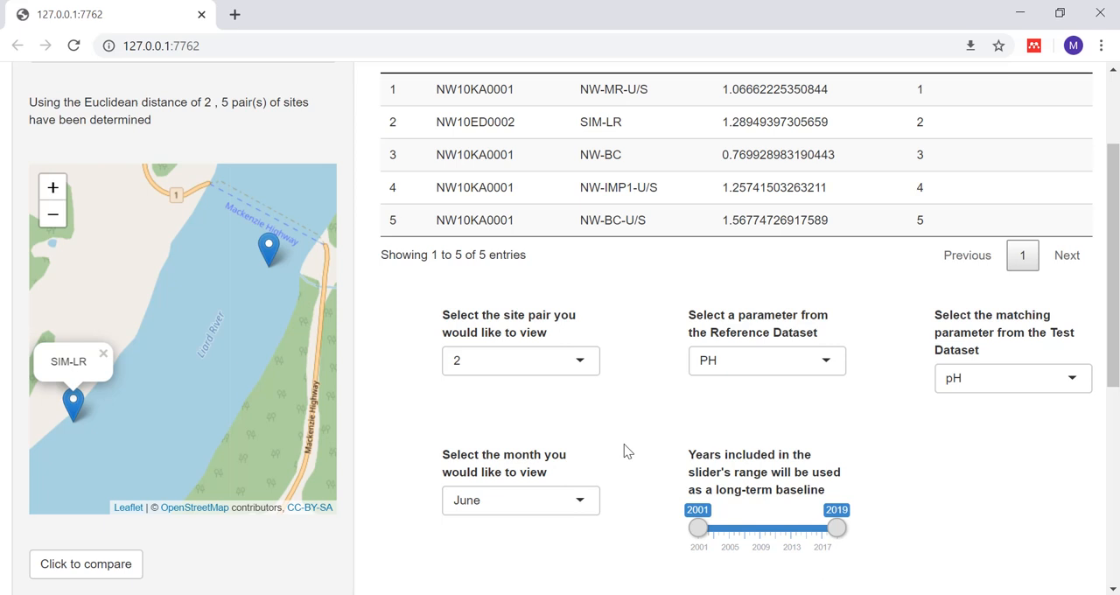
# Step: Check the months available for the comparison and set the month to July
pyautogui.scroll(-1, 608, 485)
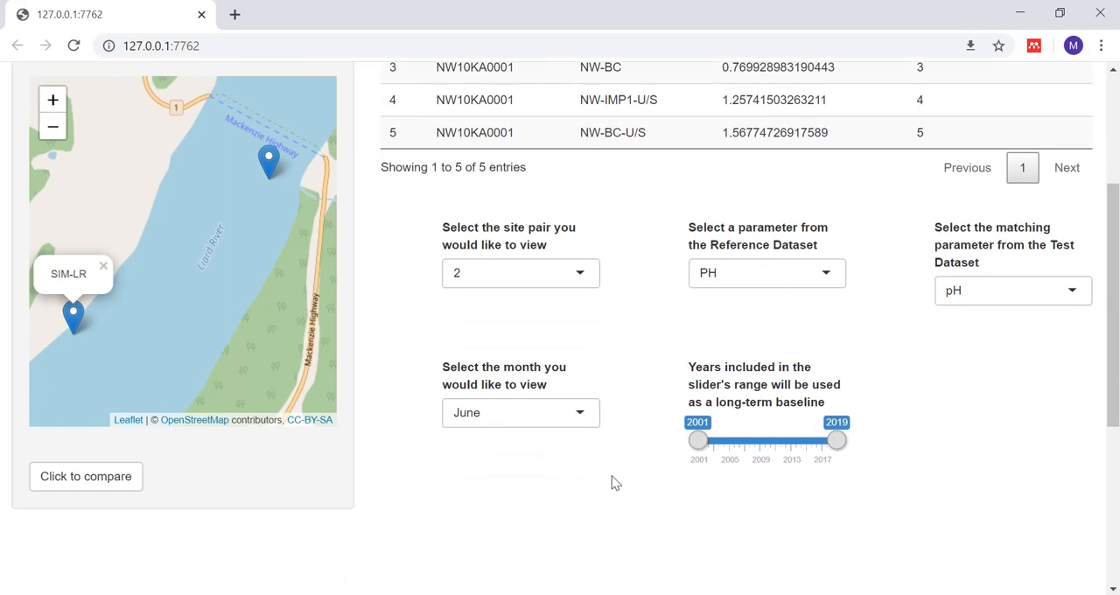
pyautogui.click(581, 414)
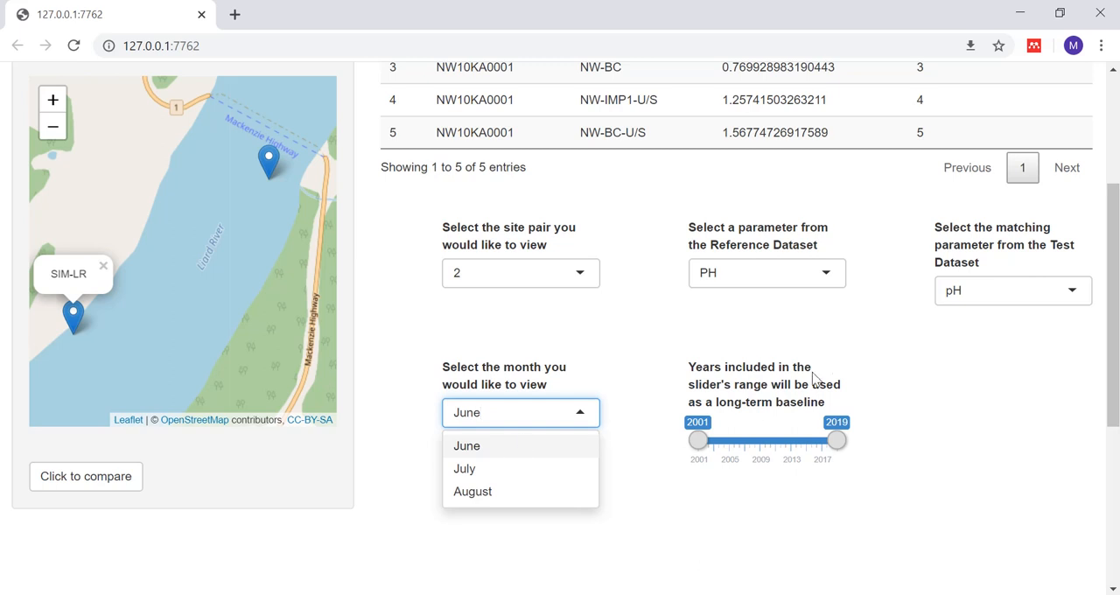
pyautogui.click(918, 385)
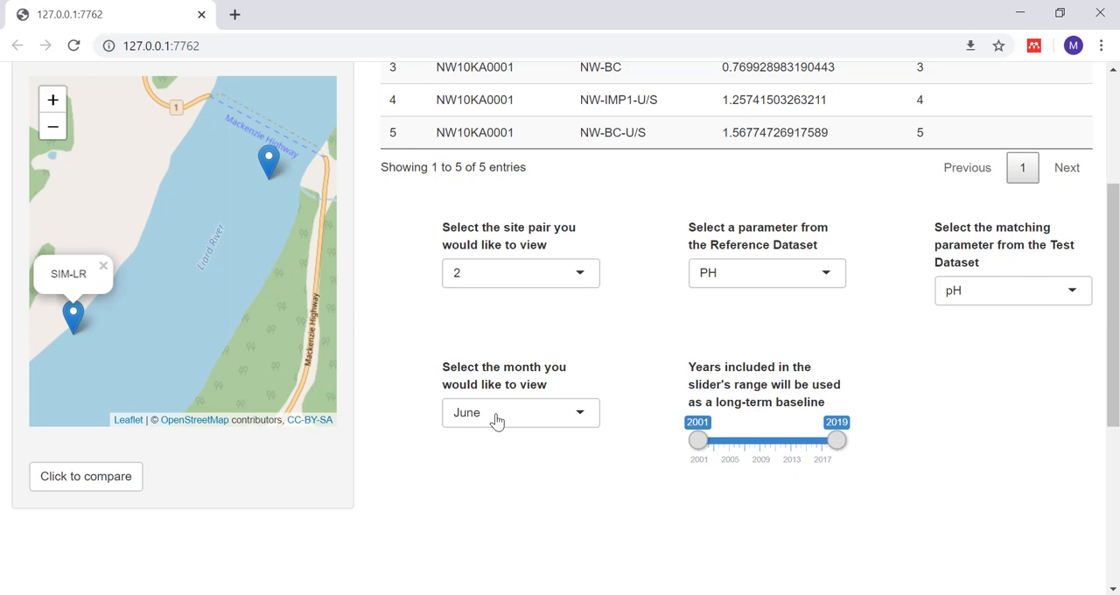
pyautogui.click(582, 418)
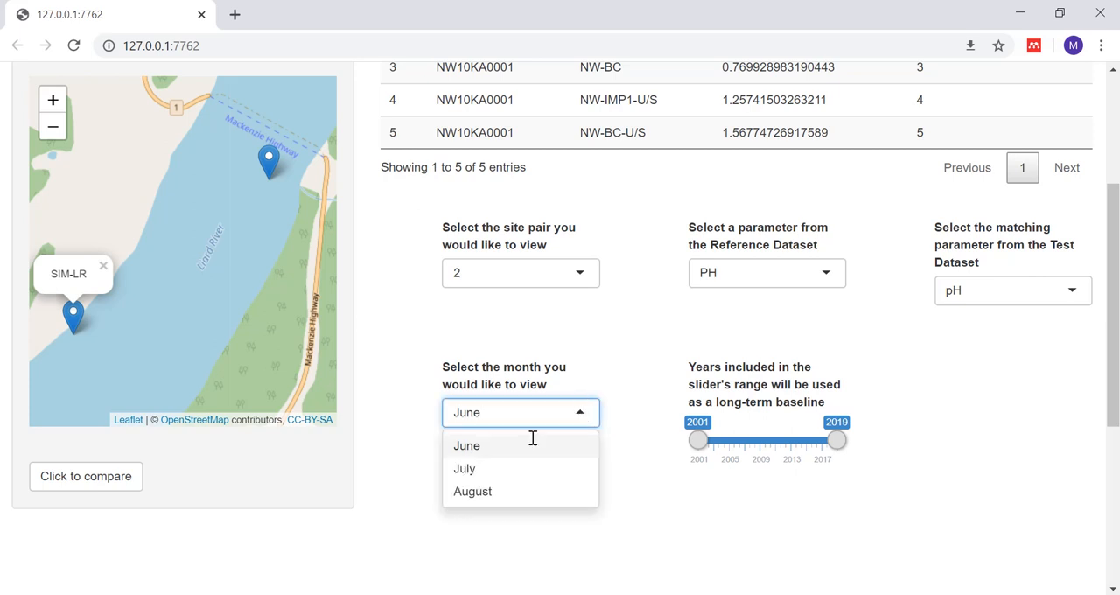
pyautogui.click(487, 473)
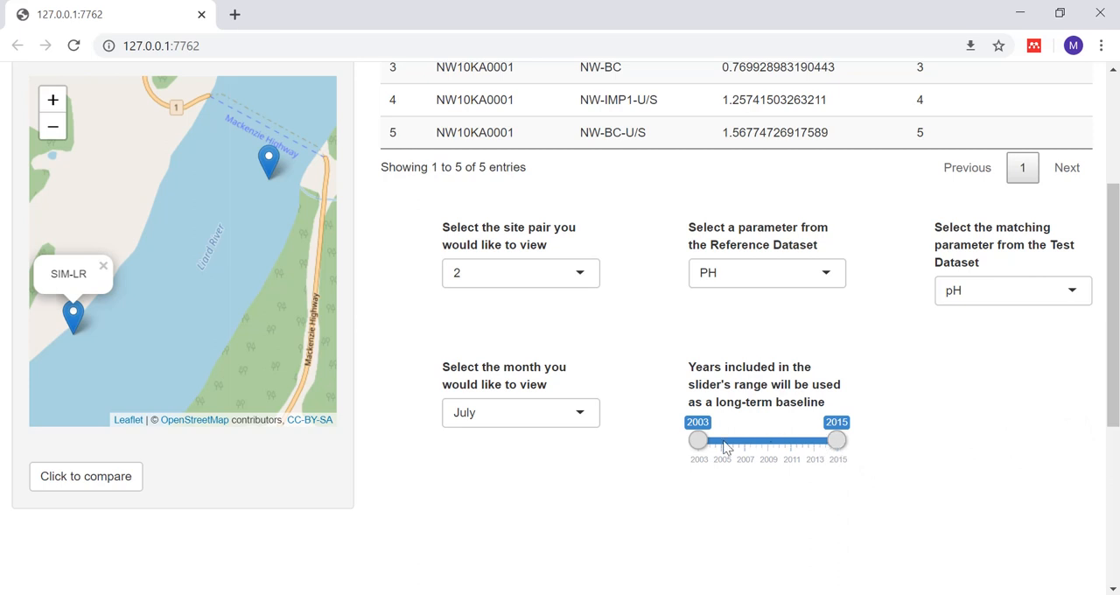
# Step: Run the site pair comparison with the full 2003 to 2015 baseline and review the result text and July pH graph
pyautogui.moveTo(700, 445); pyautogui.dragTo(670, 444)
pyautogui.moveTo(838, 441); pyautogui.dragTo(869, 450)
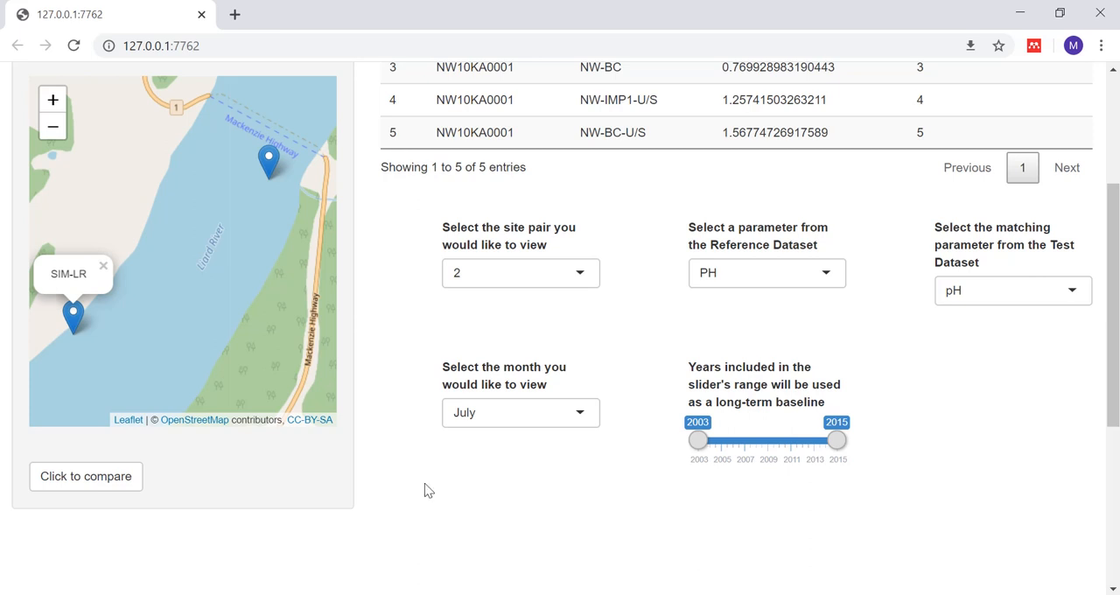
pyautogui.click(56, 475)
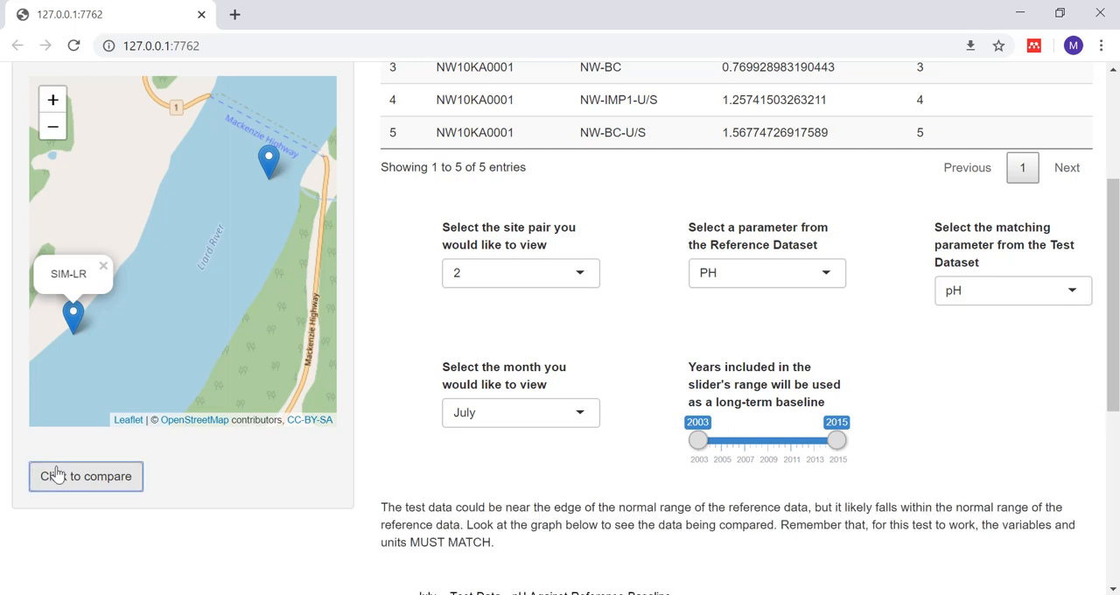
pyautogui.moveTo(1115, 383); pyautogui.dragTo(1116, 530)
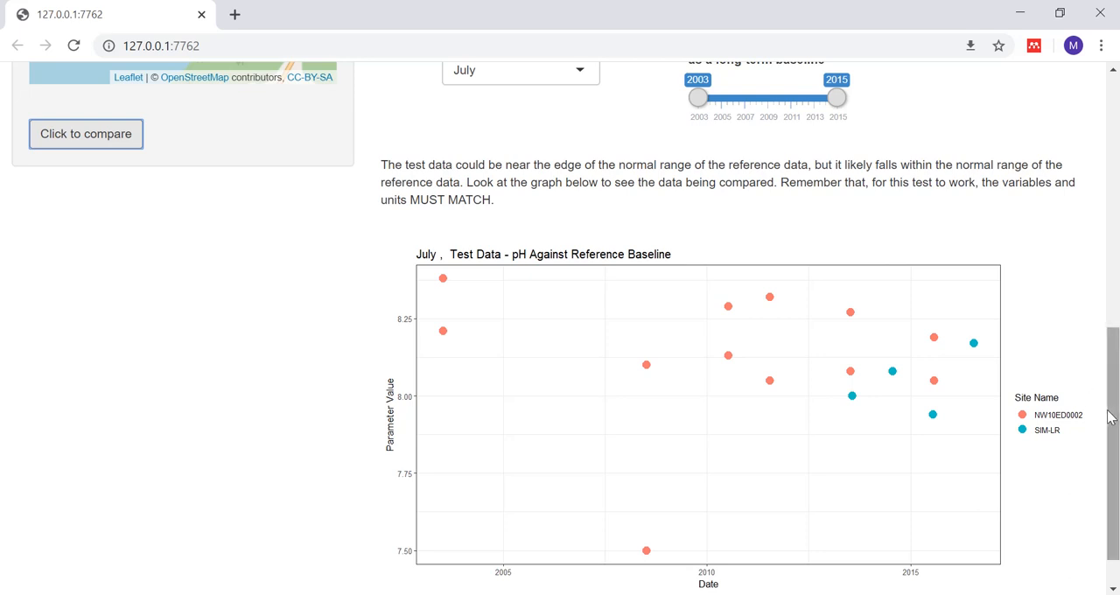
pyautogui.scroll(3, 1110, 417)
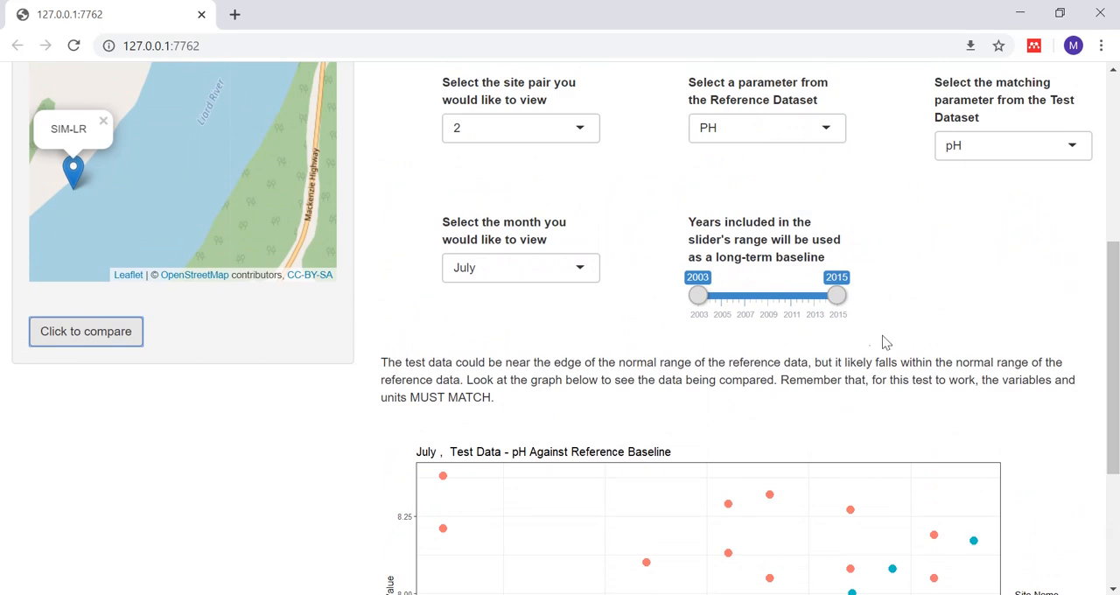
# Step: Switch to Adobe Acrobat Reader to view the paper Testing Against "Normal" with Environmental Data, and return to the comparison in the browser
pyautogui.hotkey('alt', 'Tab')
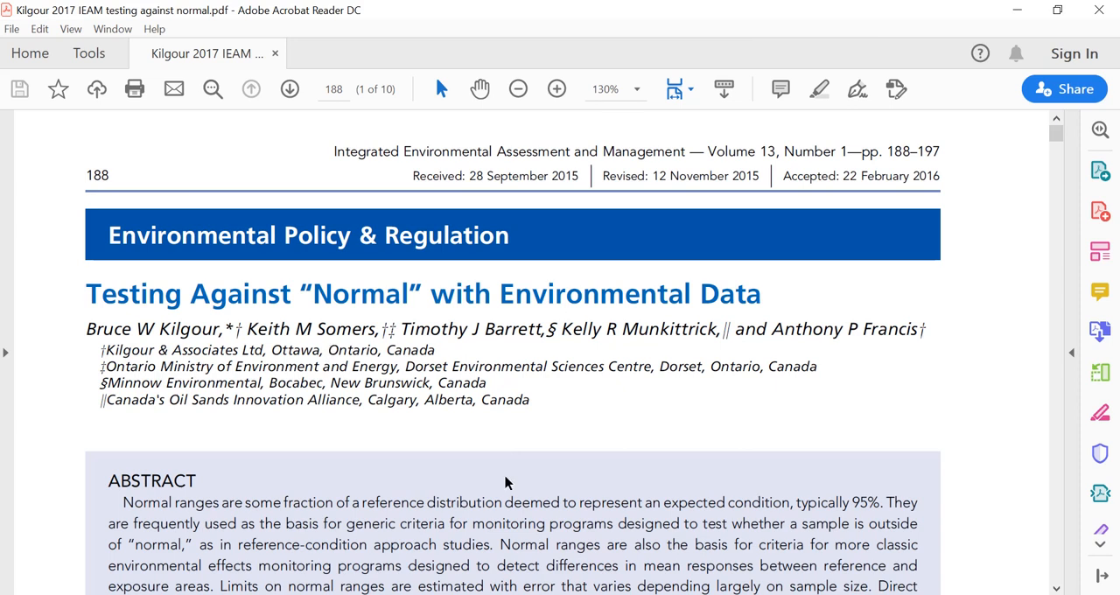
pyautogui.hotkey('alt', 'Tab')
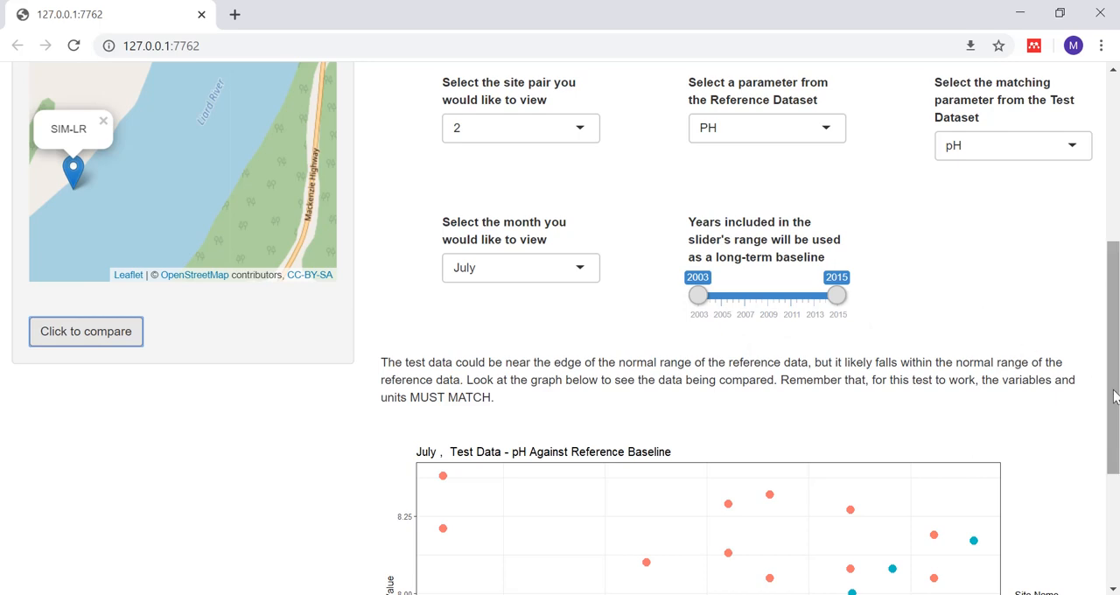
# Step: Review the list of site pairs again and go to the Water Quality Data Analysis Tool - PRE-ALPHA start page
pyautogui.moveTo(1115, 397); pyautogui.dragTo(1117, 193)
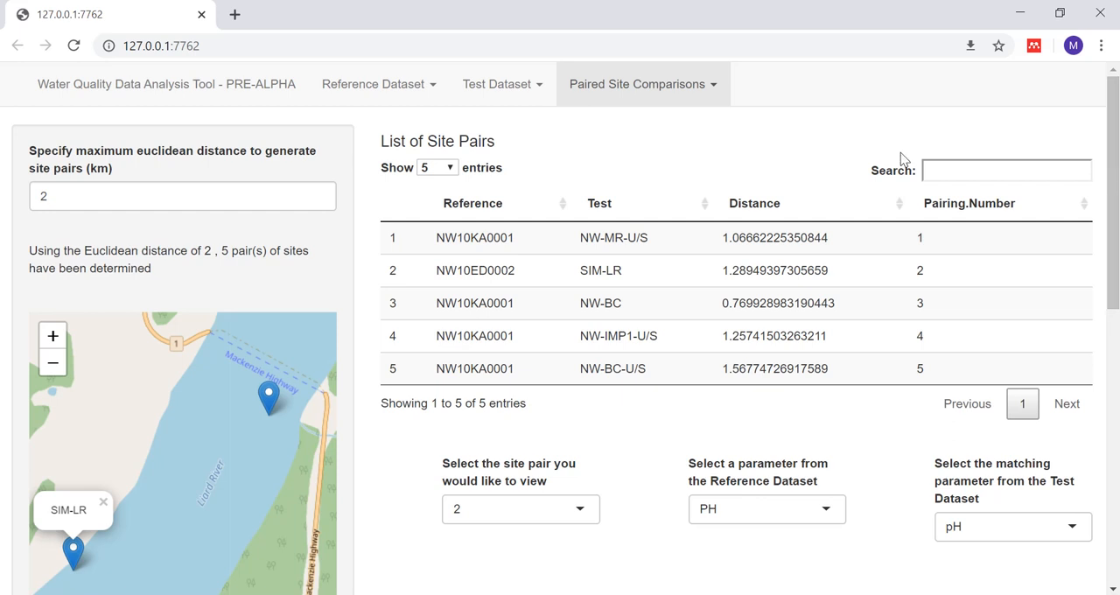
pyautogui.click(250, 97)
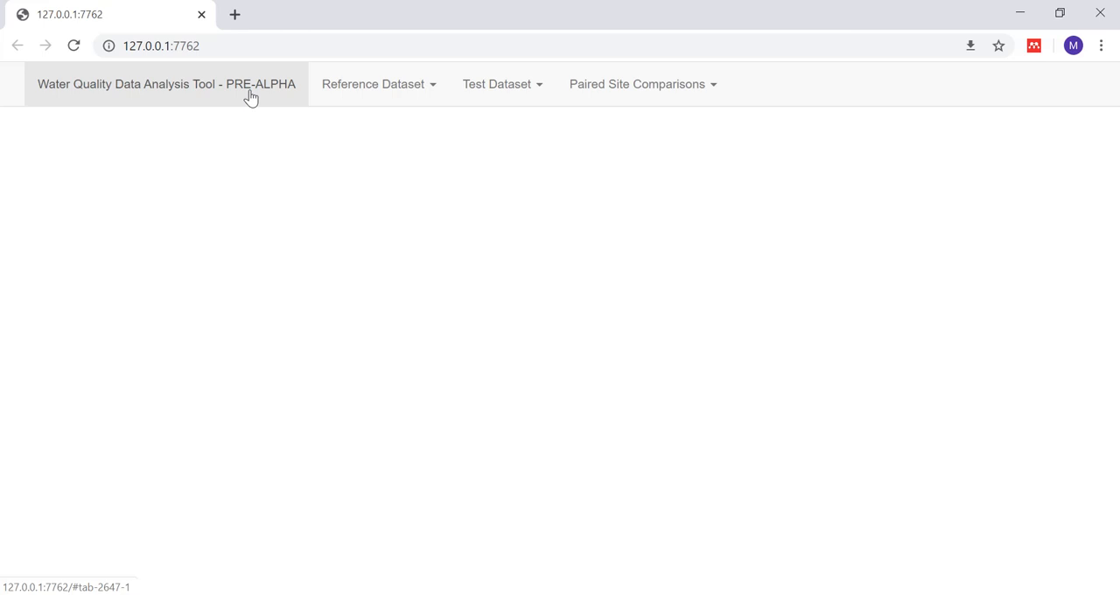
pyautogui.click(856, 593)
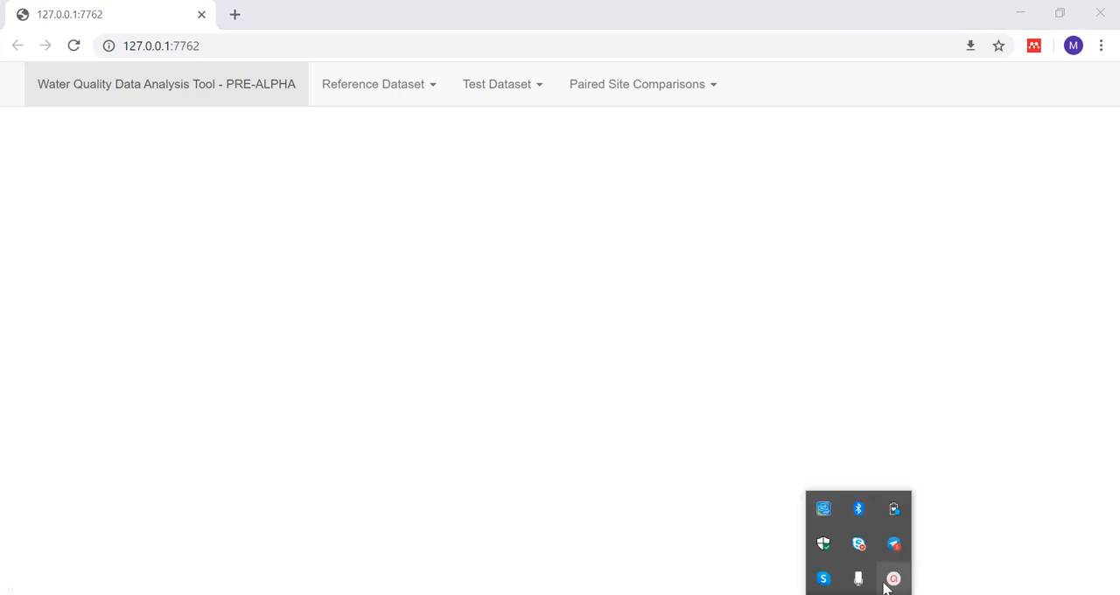